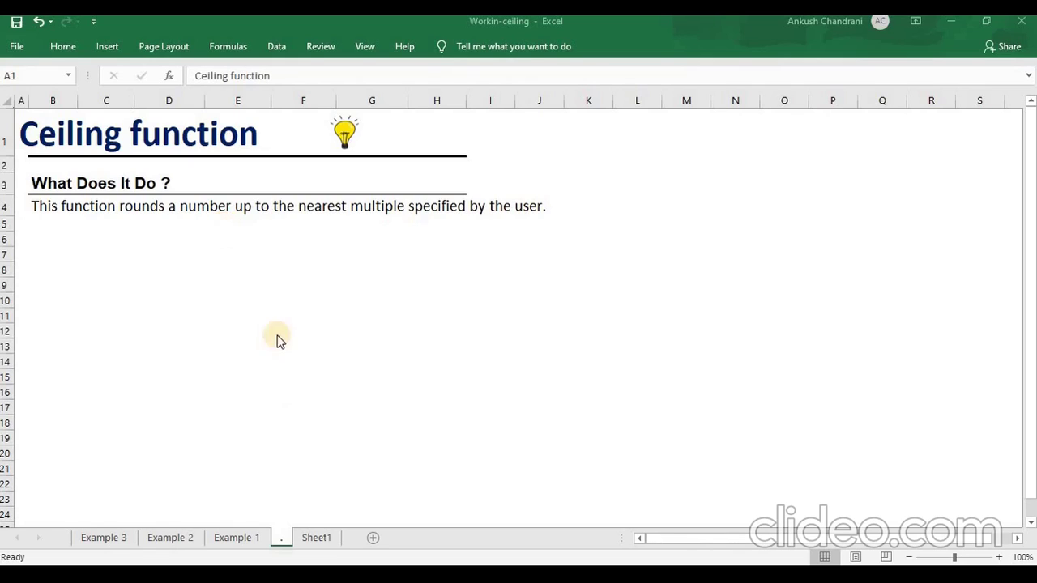
- On the Example 1 sheet, enter =CEILING(D6,5000) in E6 to round employee A's salary up to a multiple of 5000
left_click(251, 537)
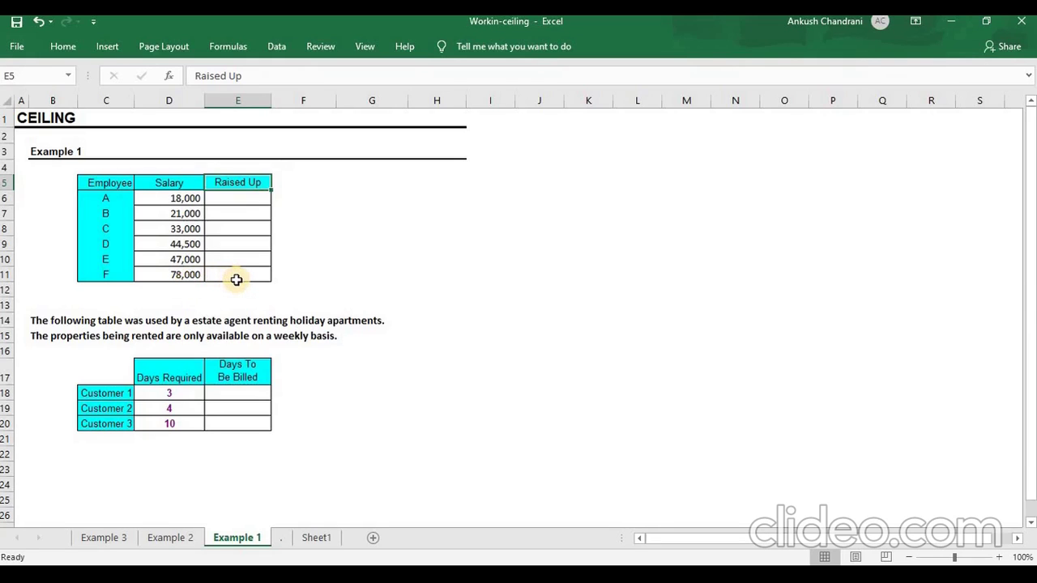
key("Down")
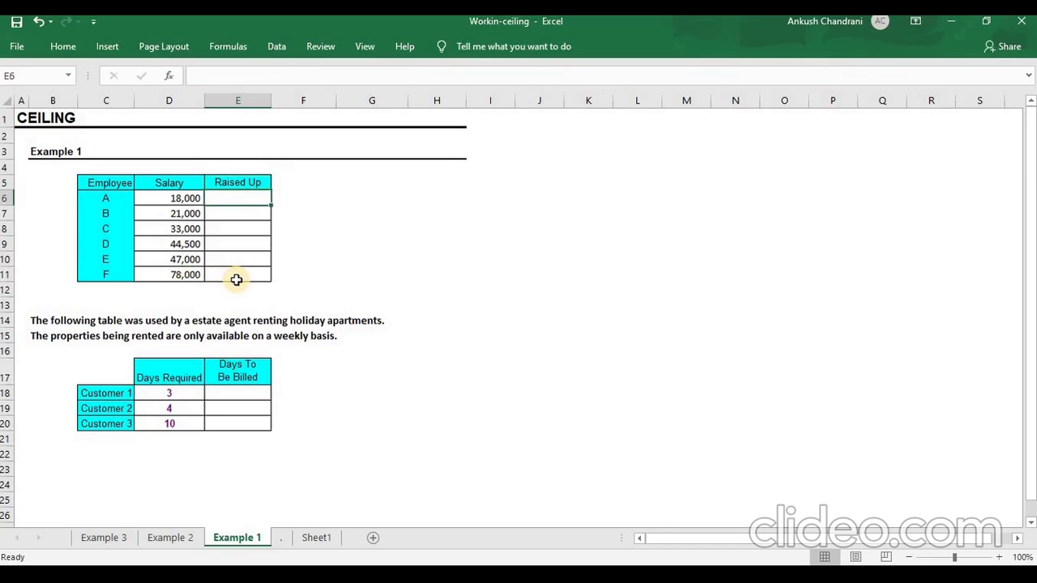
left_click(243, 197)
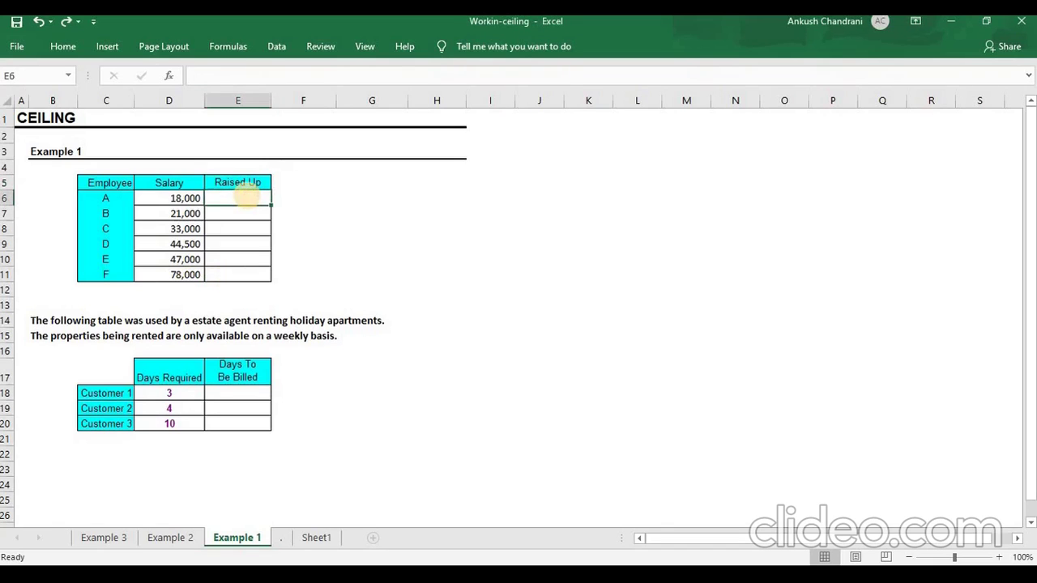
type("=")
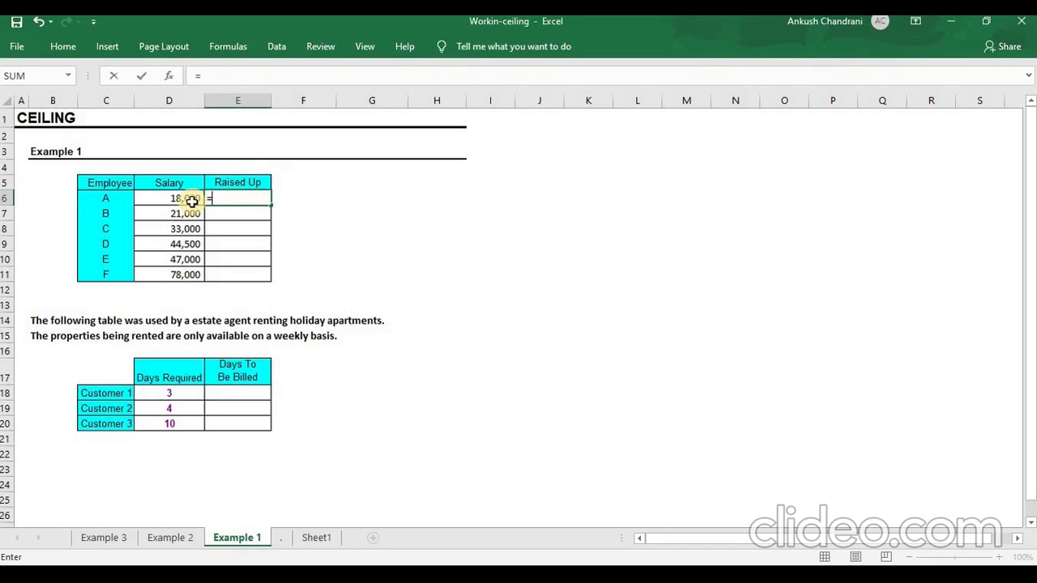
type("ce")
key("Tab")
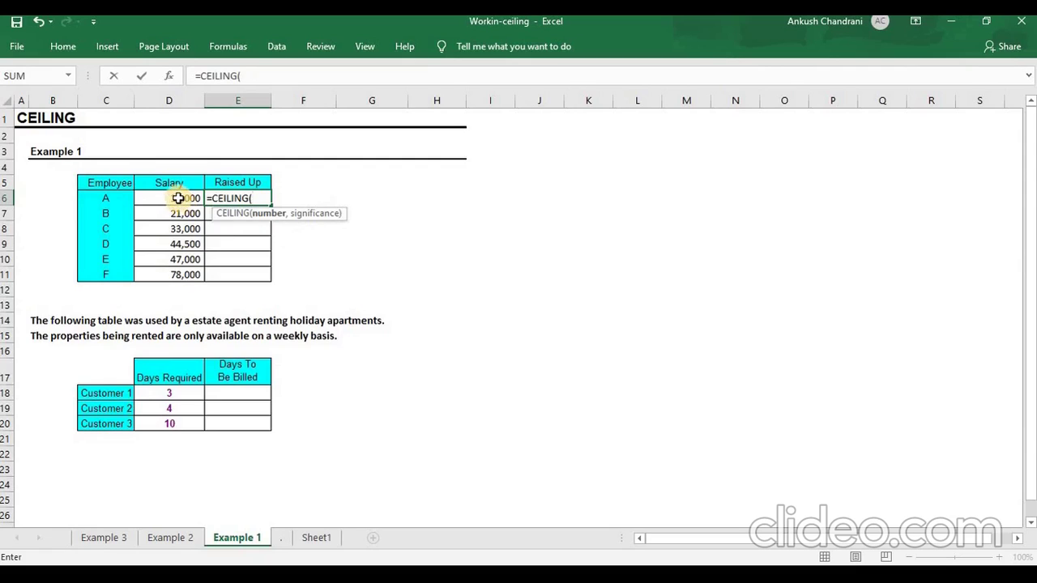
left_click(179, 199)
type(",")
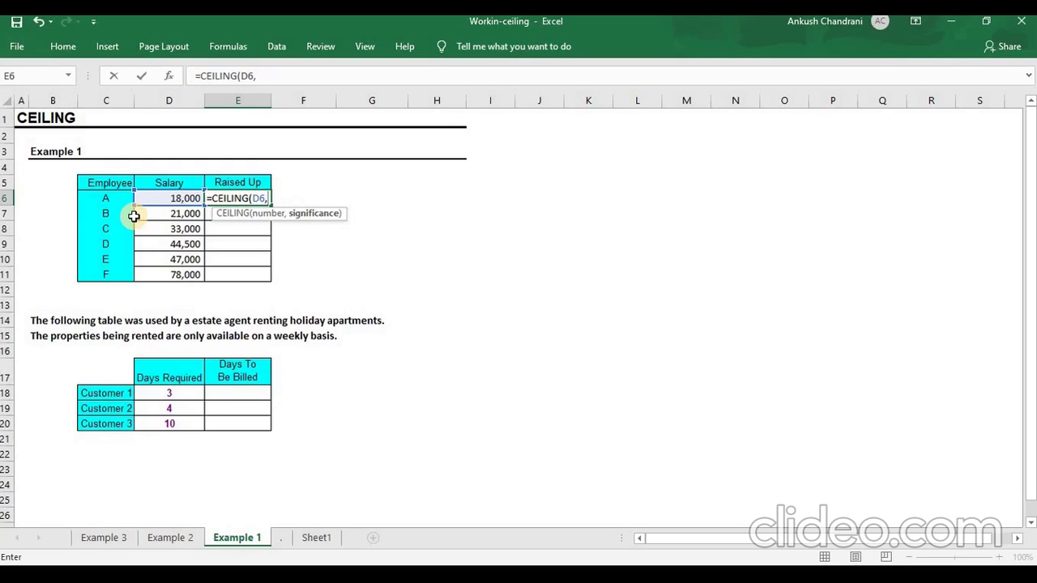
type("5000)")
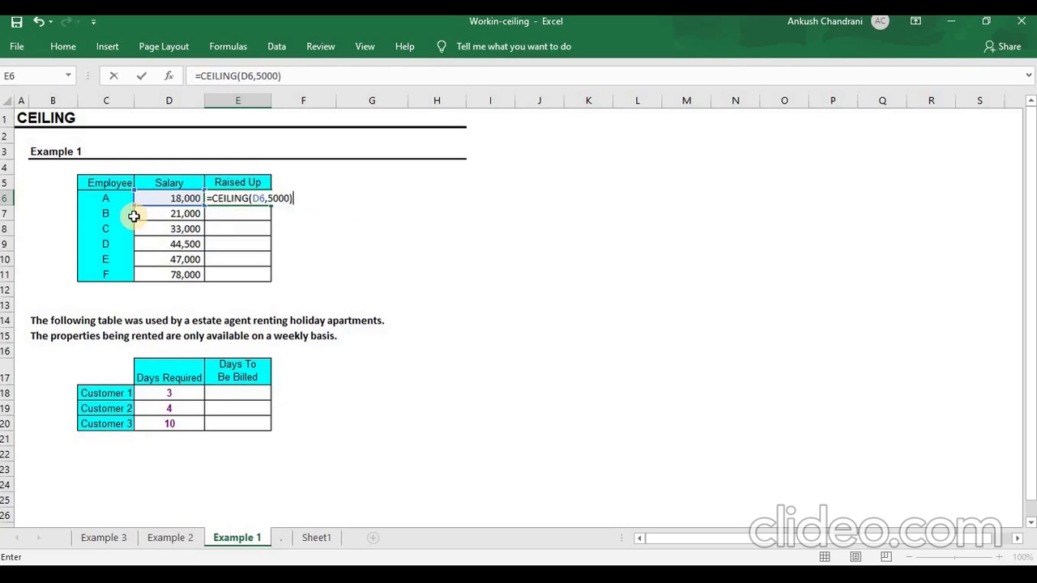
key("Return")
- Copy the CEILING formula from E6 down the Raised Up column through E11 for the remaining employees
key("Up")
key("ctrl+c")
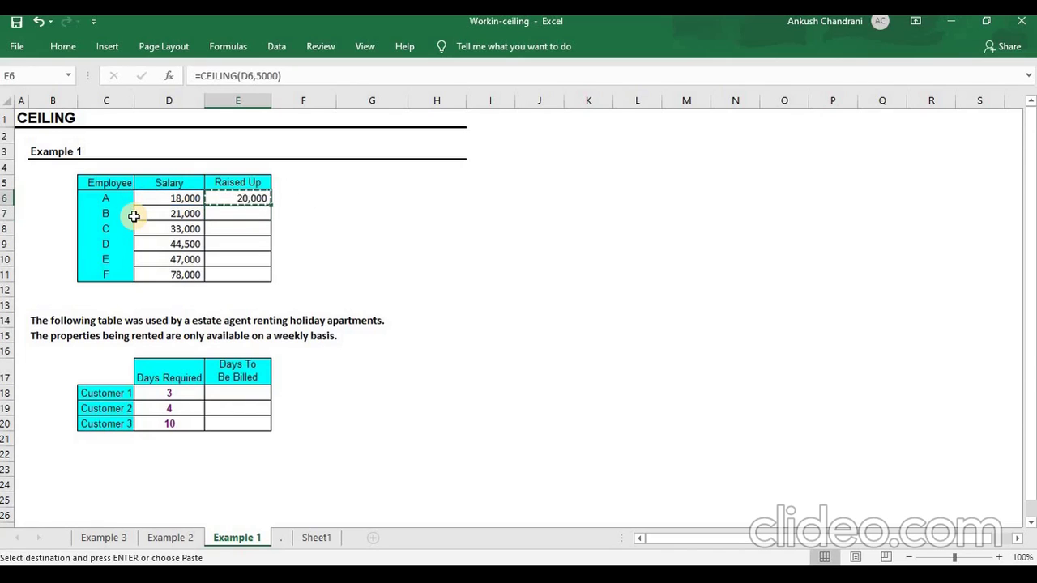
key("shift+Down")
key("shift+Down")
key("shift+Down")
key("shift+Down")
key("shift+Down")
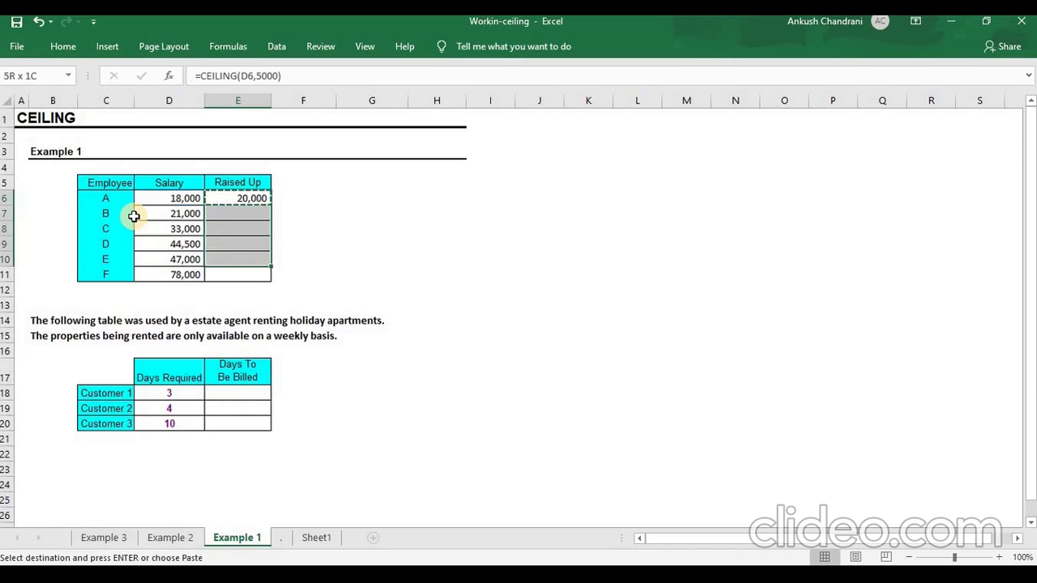
key("ctrl+v")
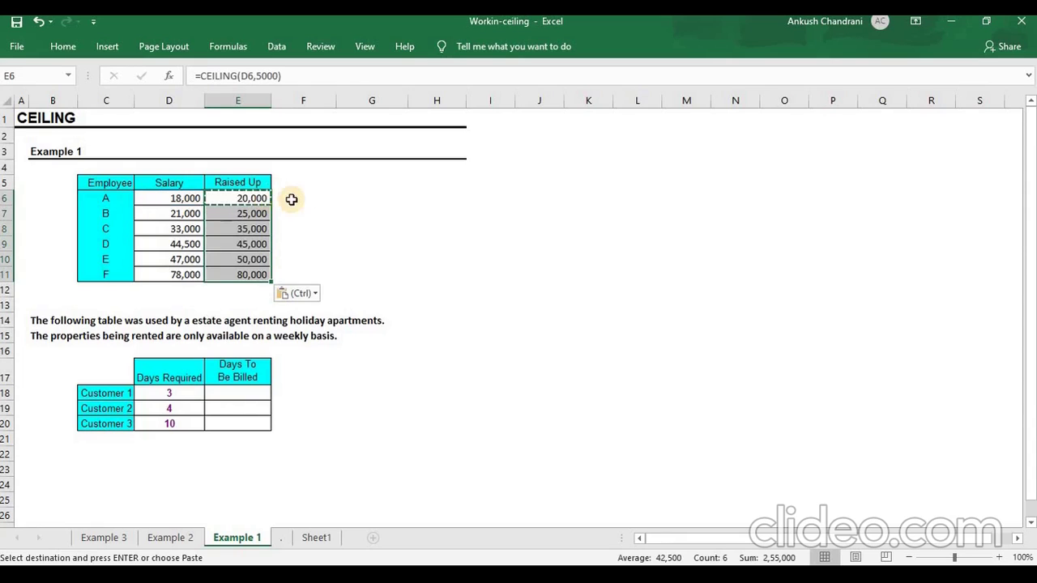
key("Escape")
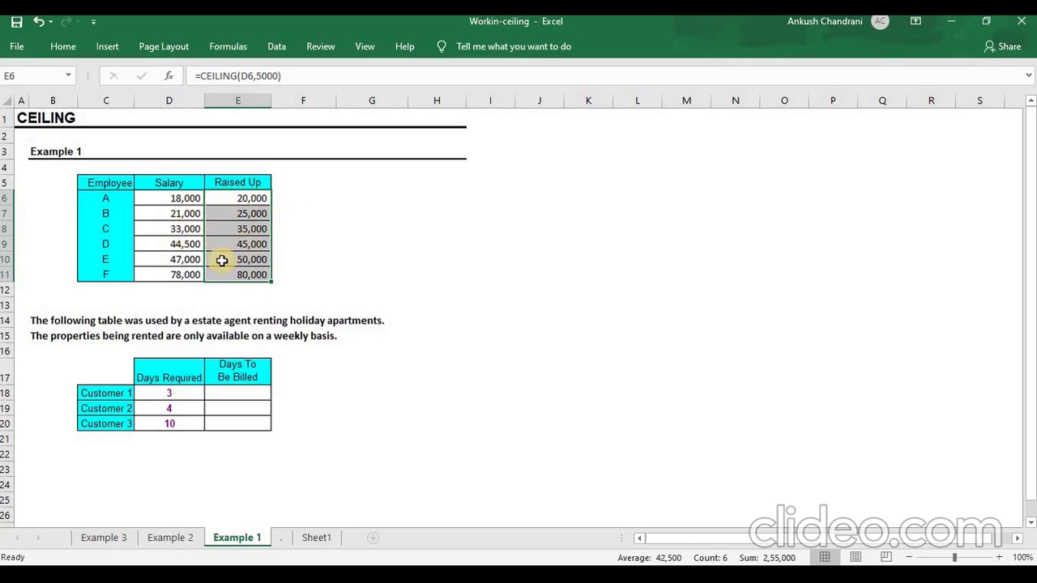
- Examine the Days Required values and the empty Days To Be Billed cells in the apartment rental table
left_click(233, 392)
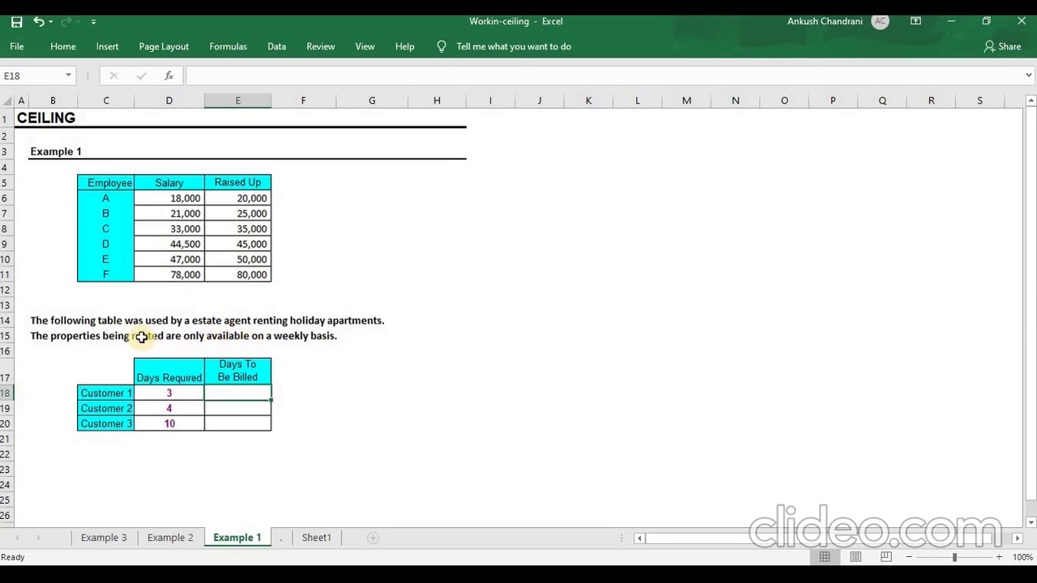
left_click(186, 395)
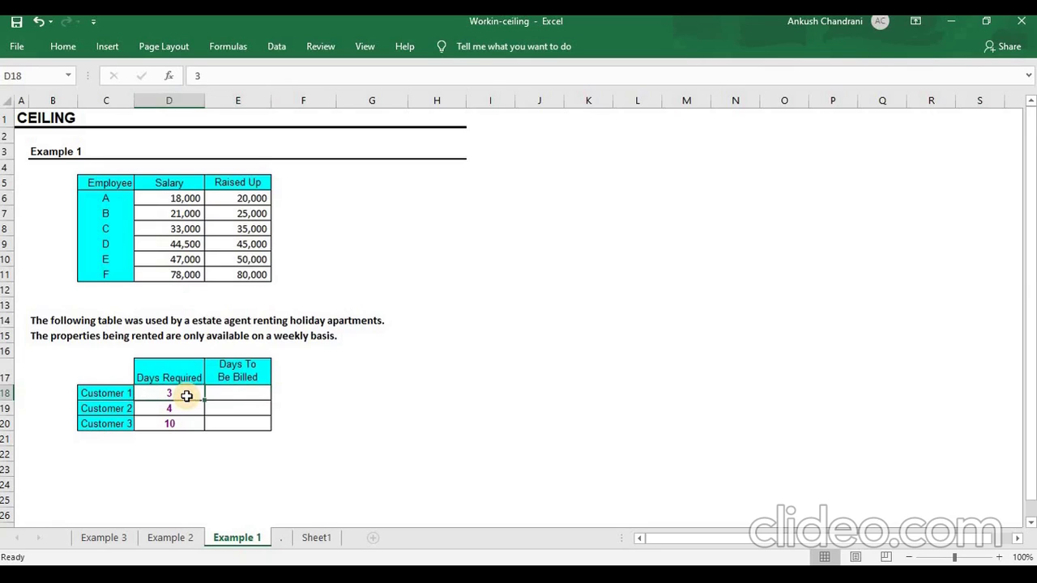
left_click(235, 395)
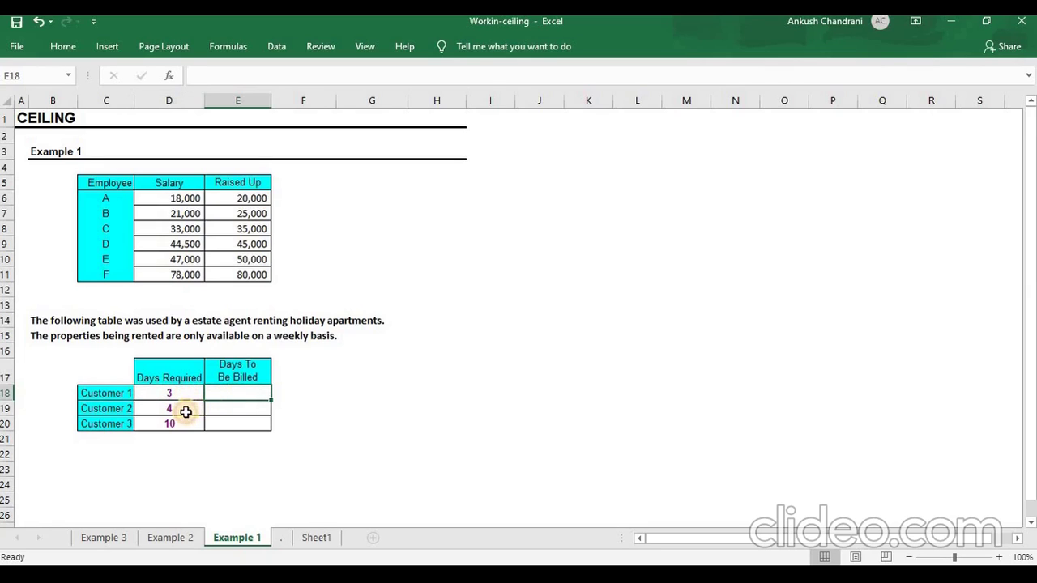
left_click(185, 412)
left_click(229, 412)
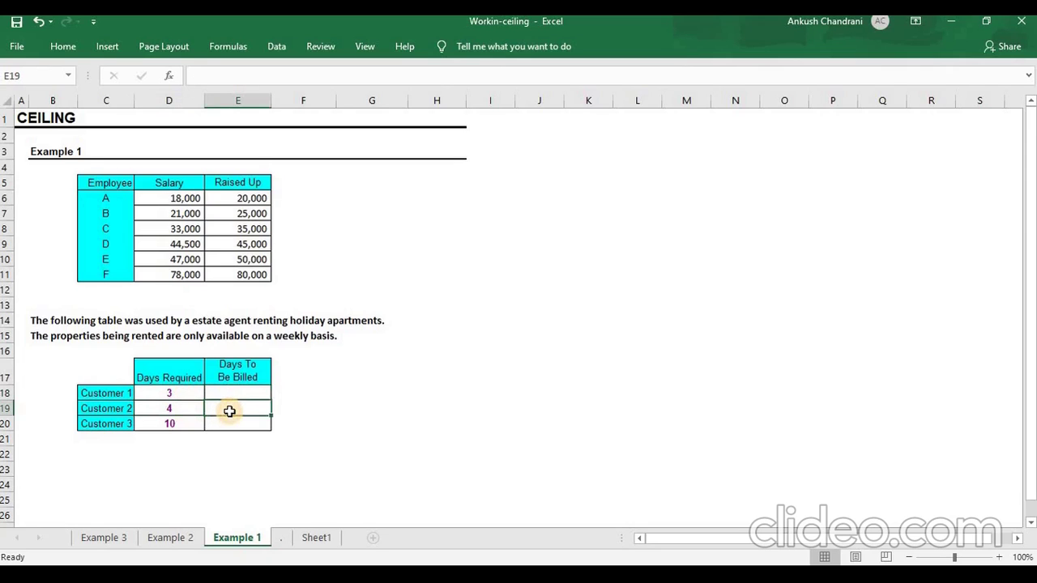
left_click(180, 426)
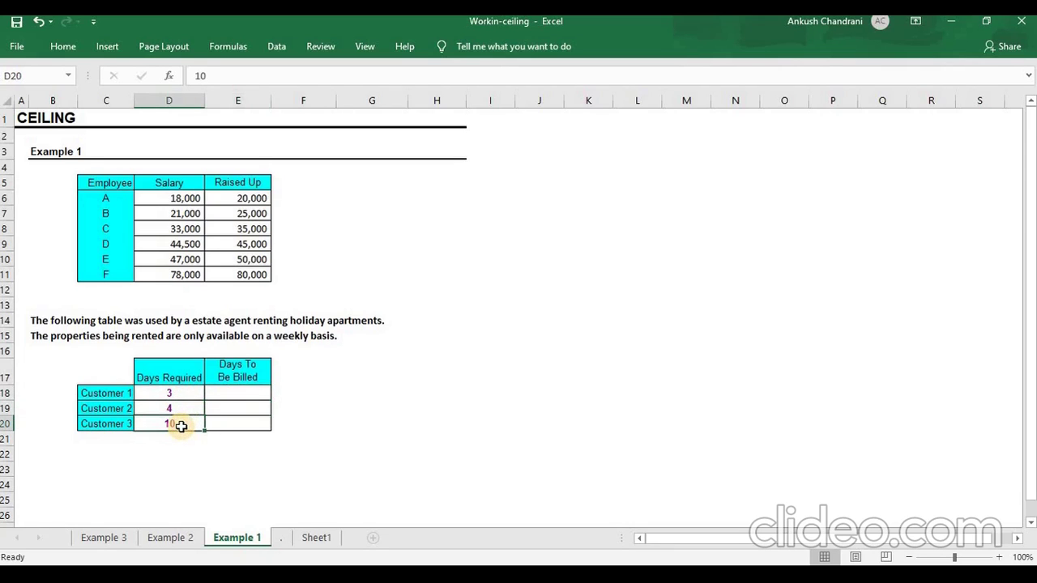
- Enter =CEILING(D18,7) in E18 to round Customer 1's required days up to whole weeks
left_click(240, 395)
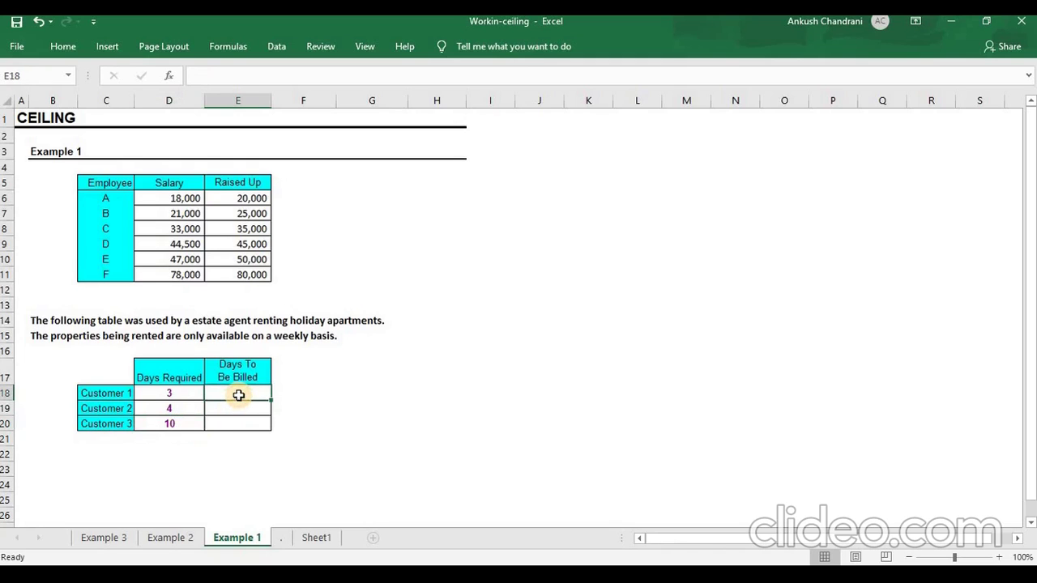
type("=ce")
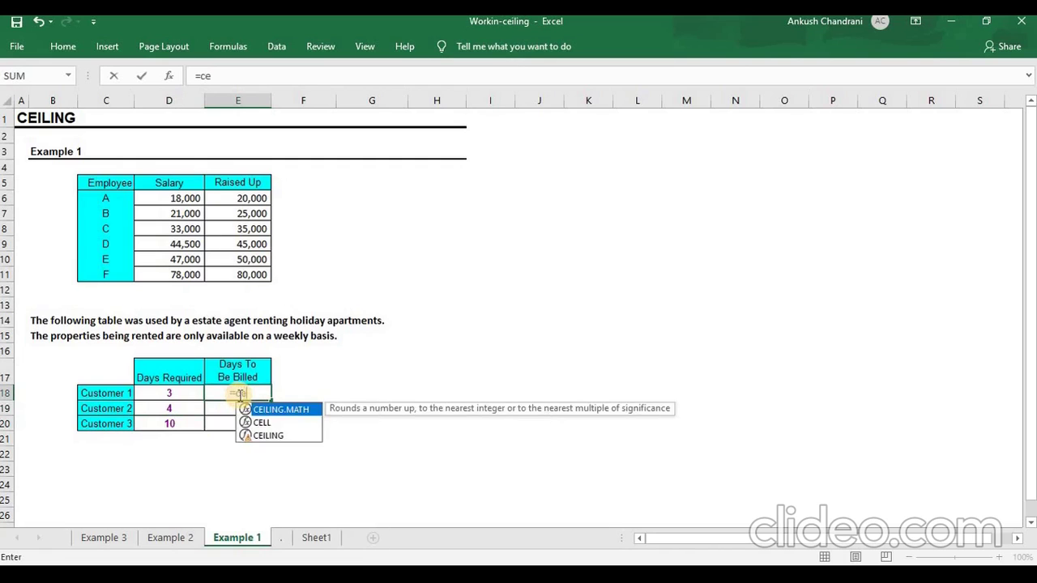
key("Down")
key("Down")
key("Tab")
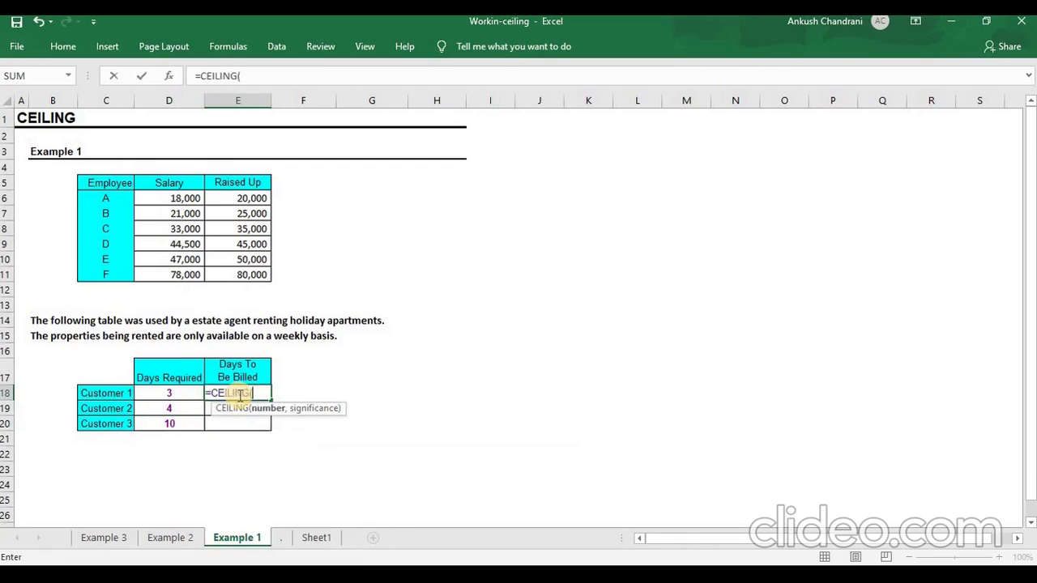
left_click(194, 393)
type(",")
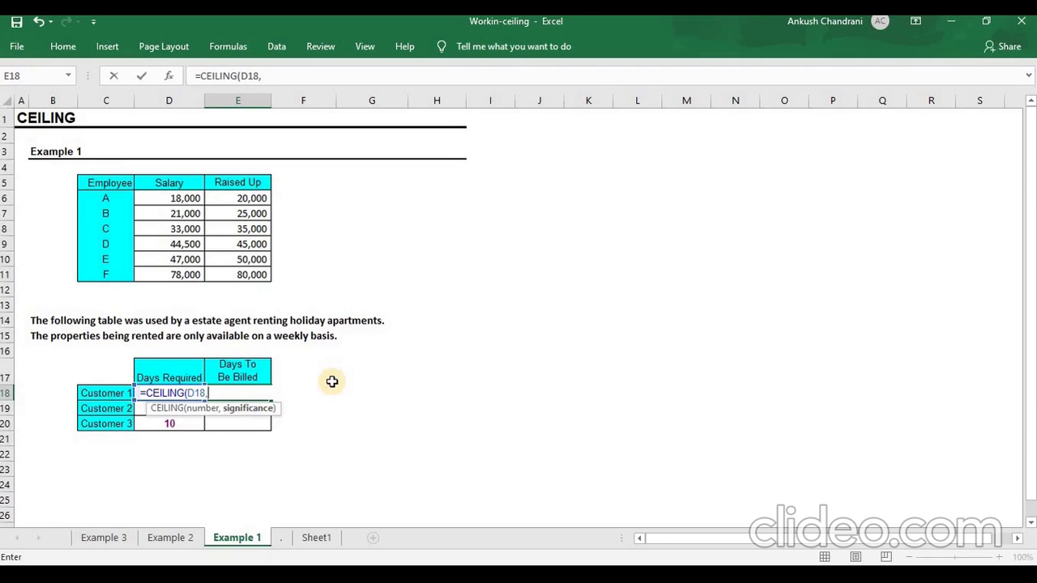
type("7)")
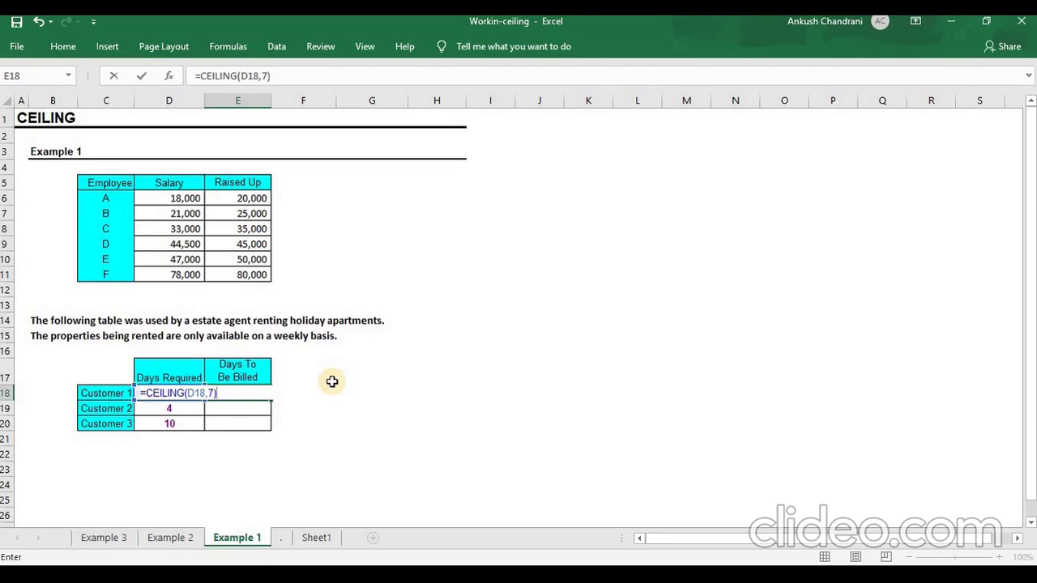
key("ctrl+Return")
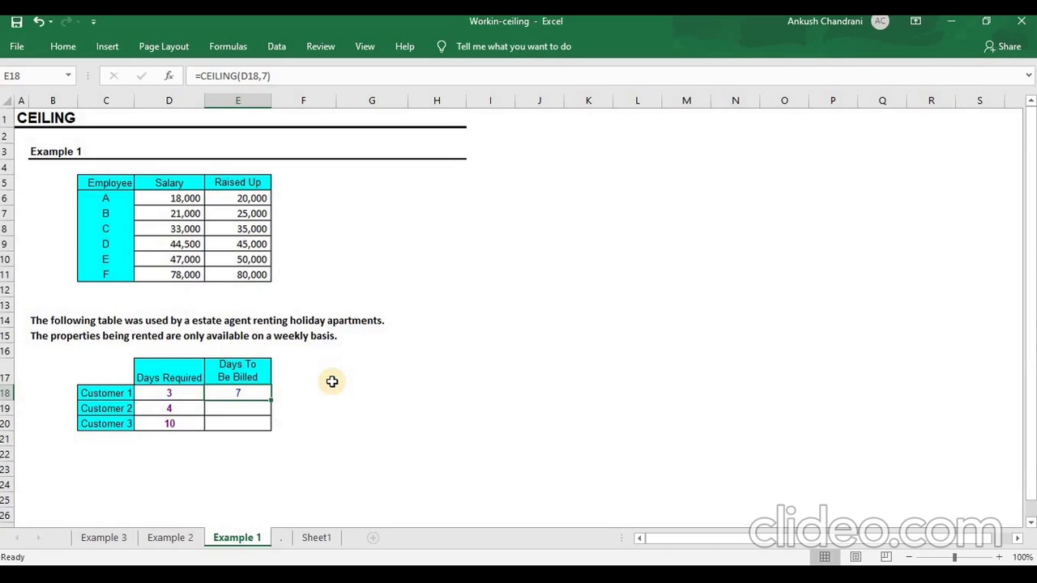
- Copy the weekly rounding formula from E18 down to E20 for Customers 2 and 3
key("ctrl+c")
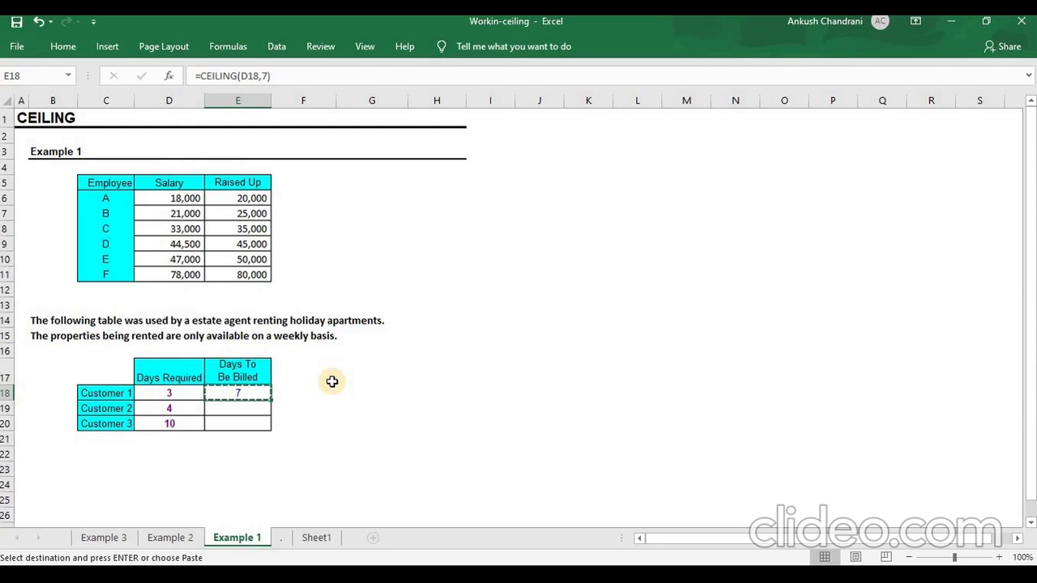
key("shift+Down")
key("shift+Down")
key("Return")
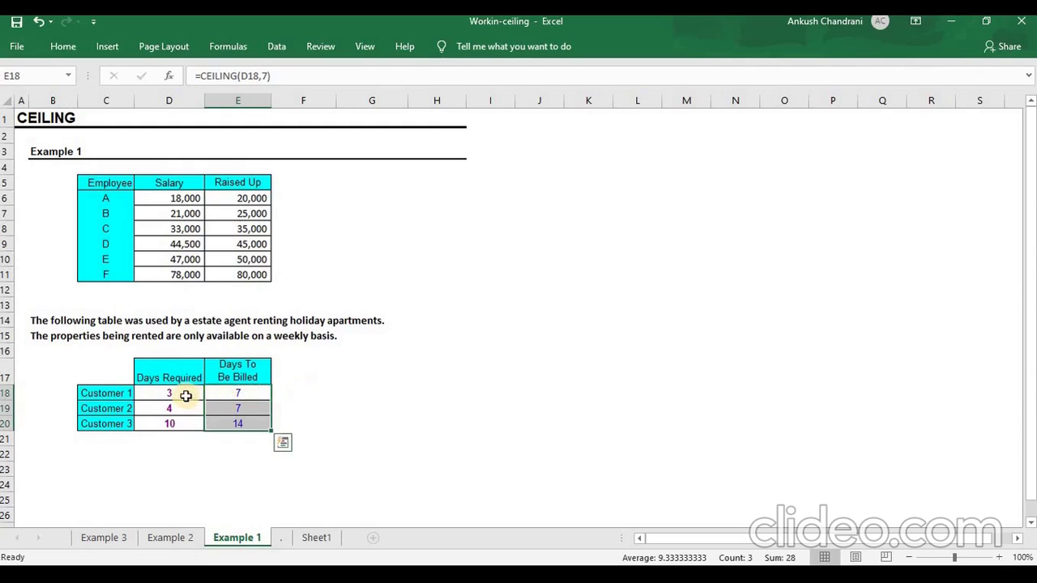
- Compare each customer's Days Required with the calculated Days To Be Billed in rows 18 to 20
left_click(184, 393)
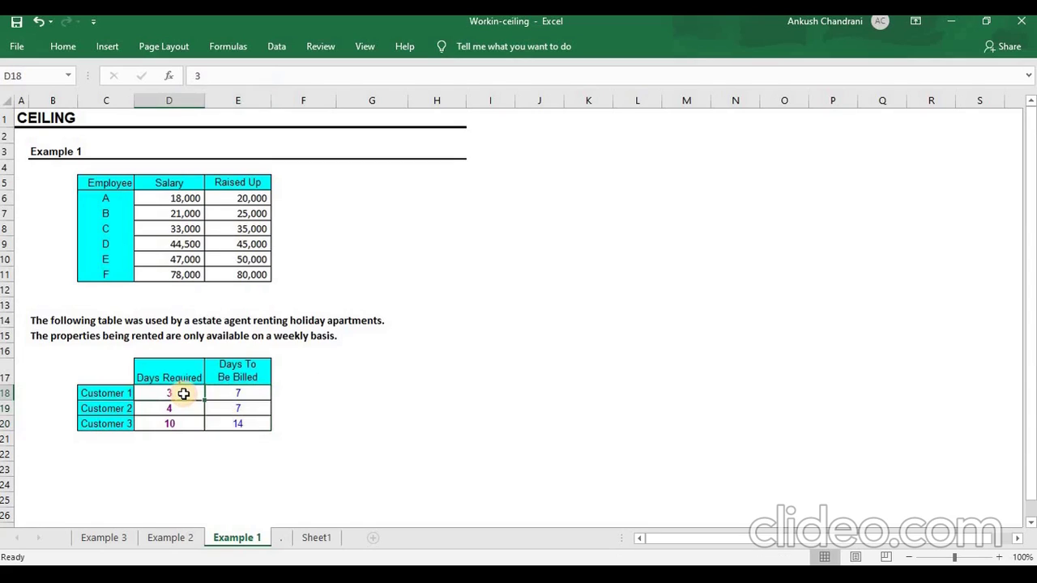
left_click(231, 397)
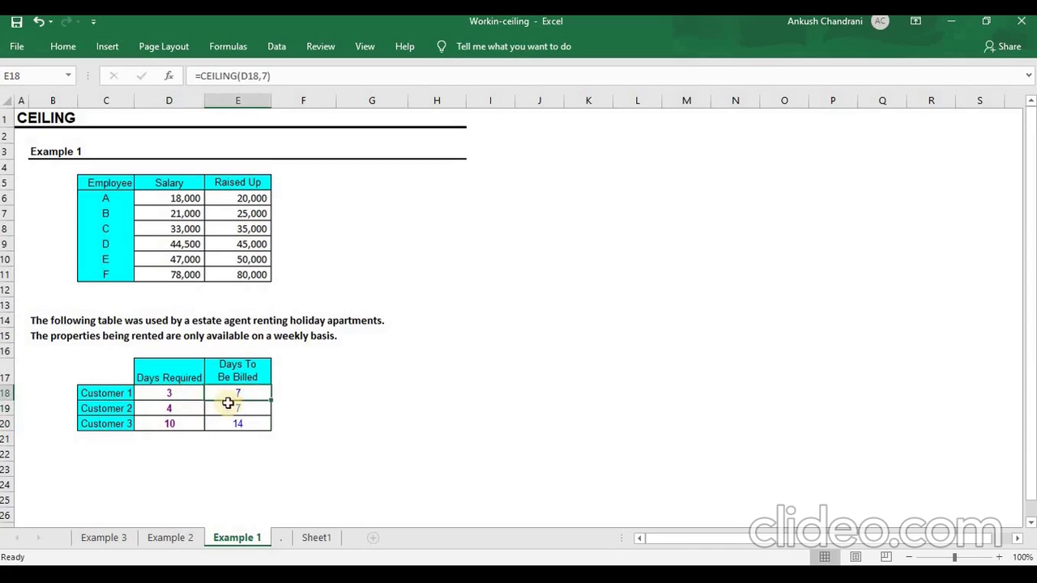
left_click(192, 410)
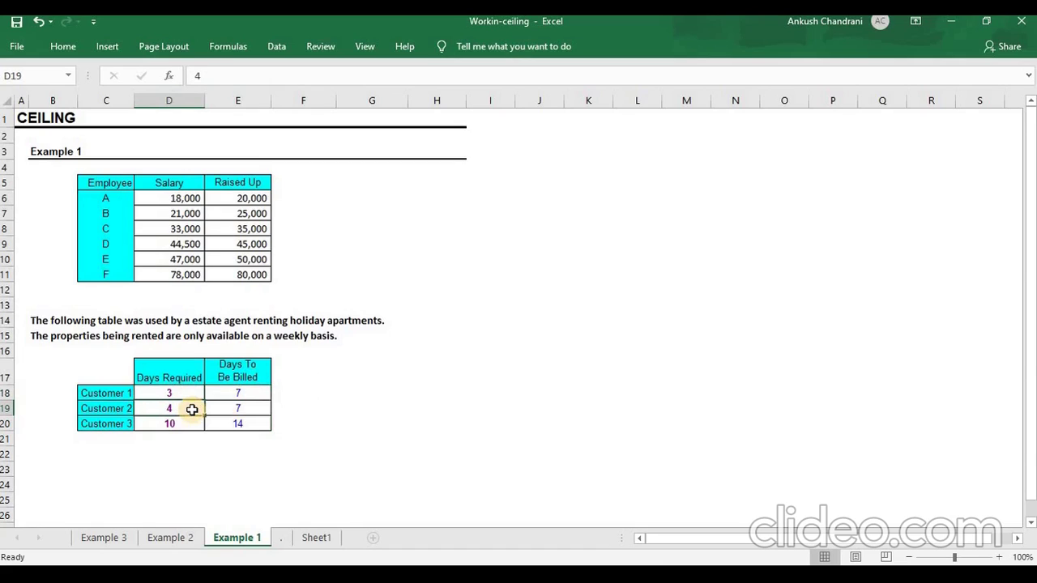
left_click(256, 411)
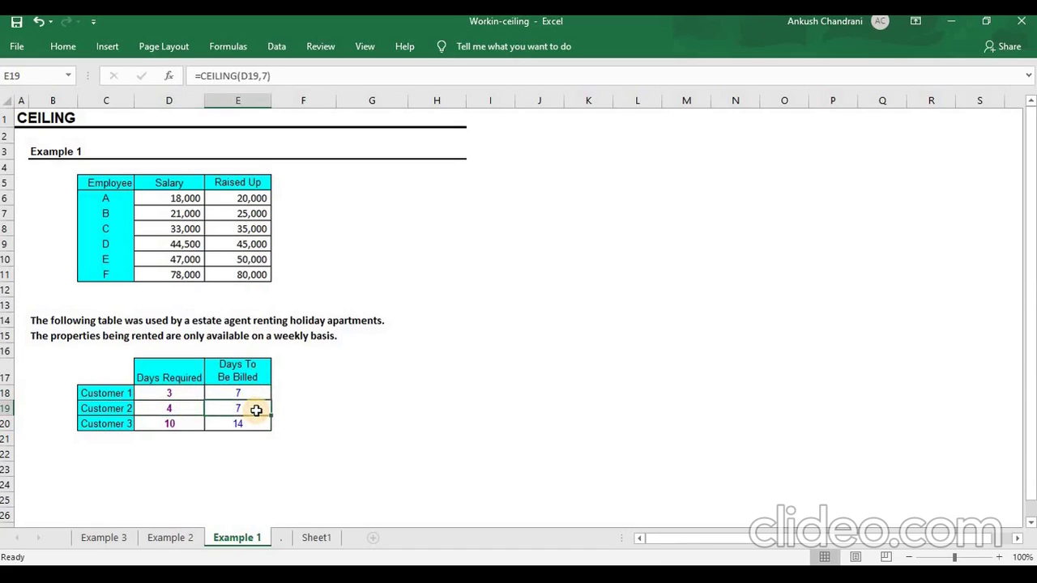
left_click(164, 427)
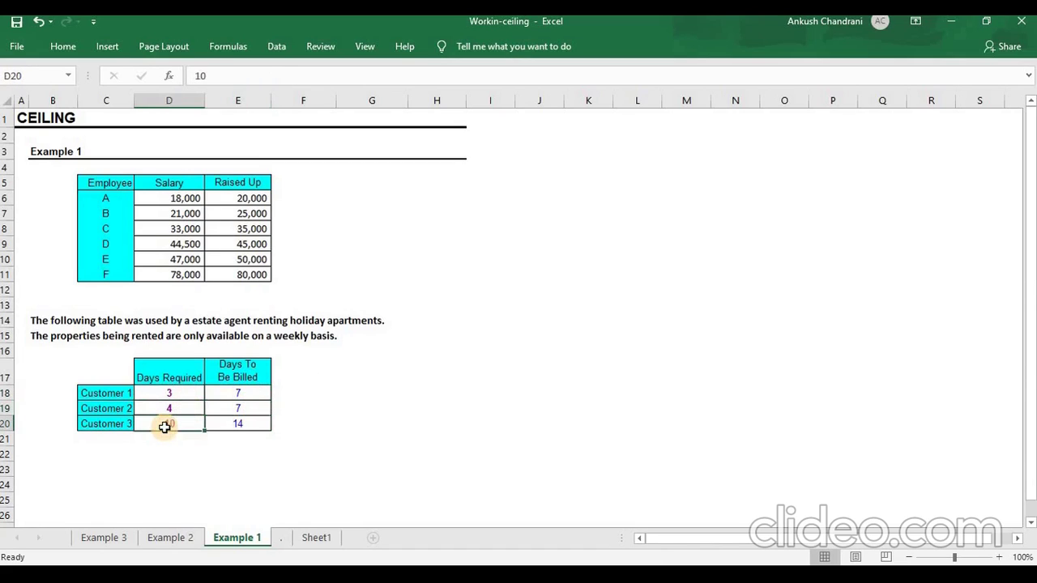
left_click(241, 427)
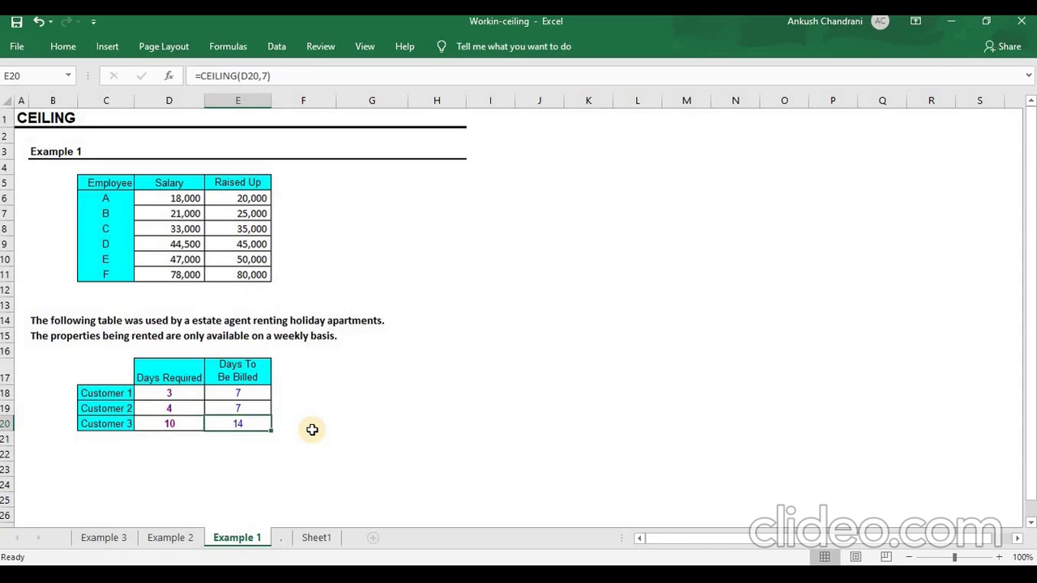
- Open the Example 2 sheet and review the Truck Capacity values for bricks, wood and cement
left_click(166, 538)
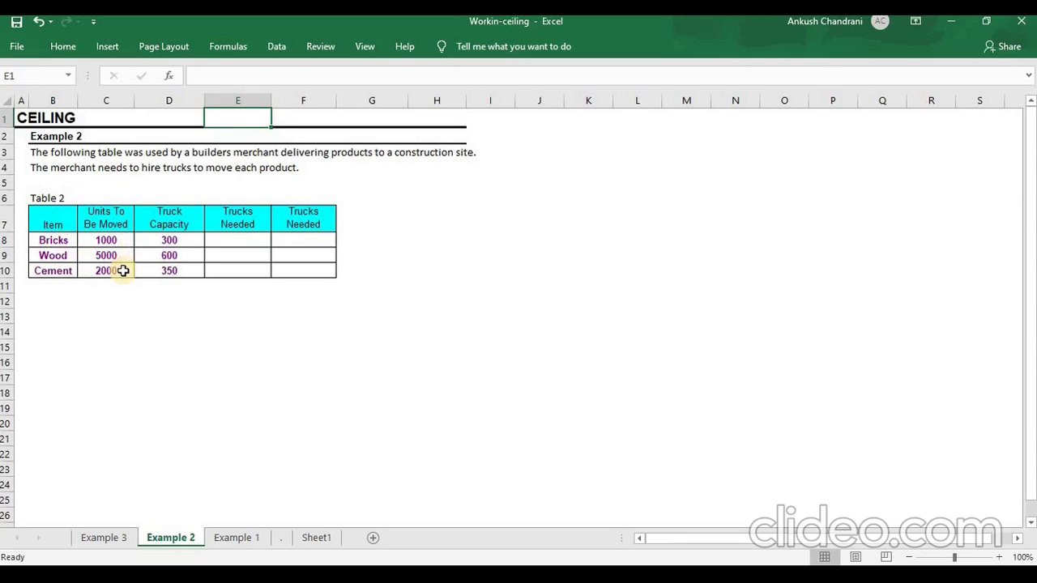
left_click(194, 243)
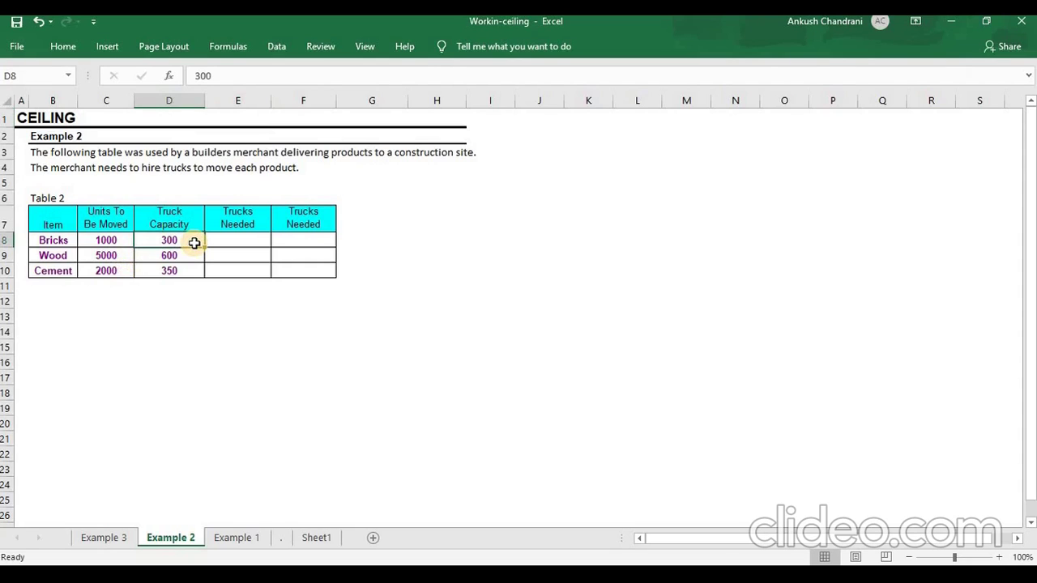
key("Down")
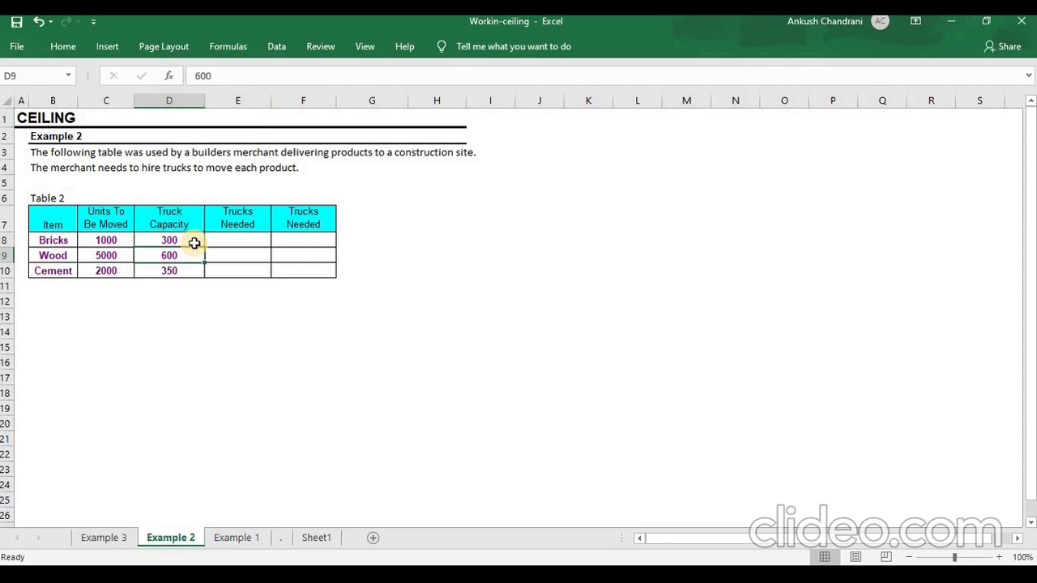
key("Down")
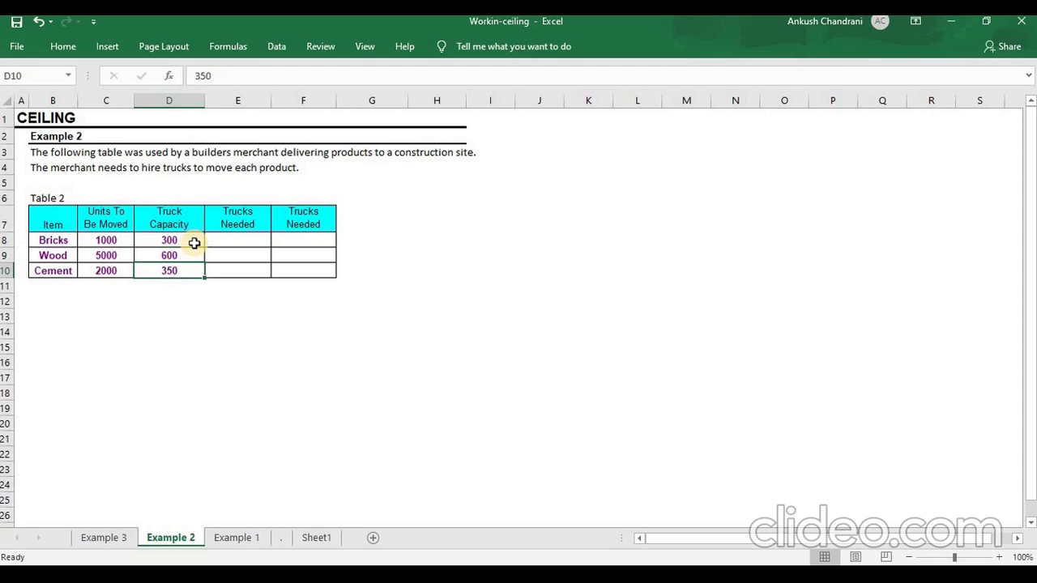
- Enter =C8/D8 in E8 to divide the bricks' units to be moved by the truck capacity
left_click(262, 243)
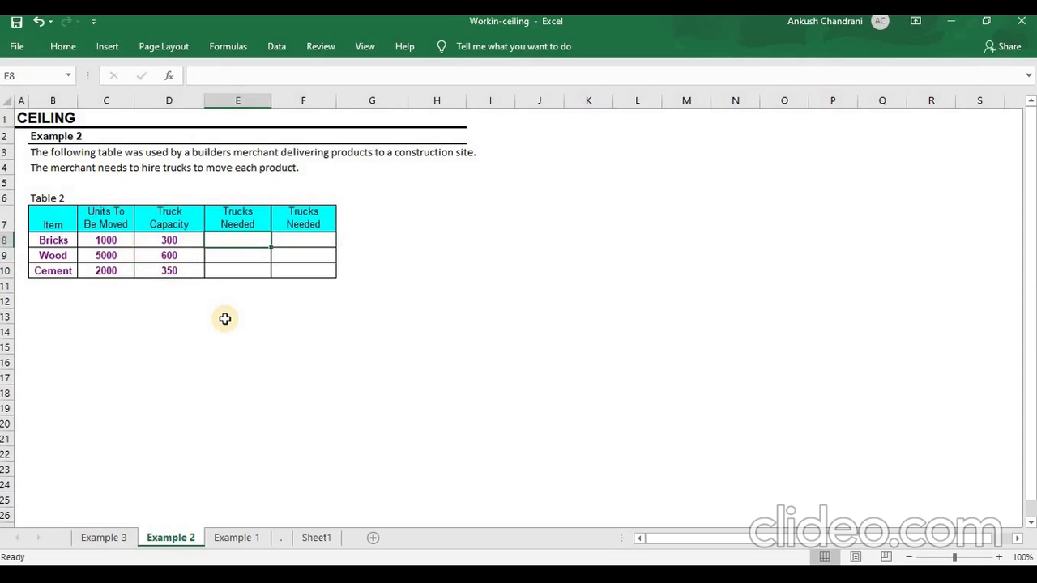
type("=")
key("Left")
key("Left")
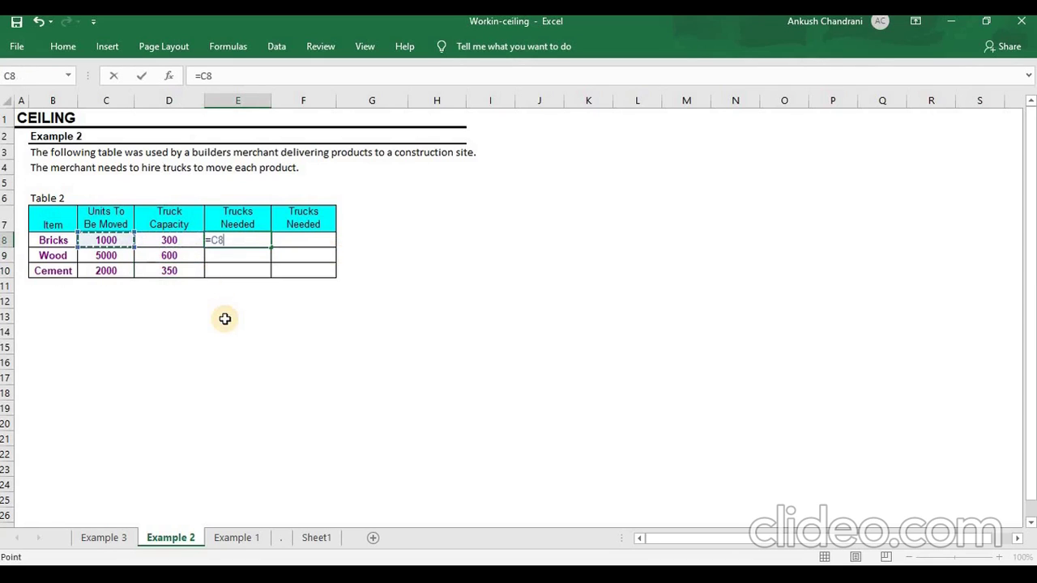
type("/")
key("Left")
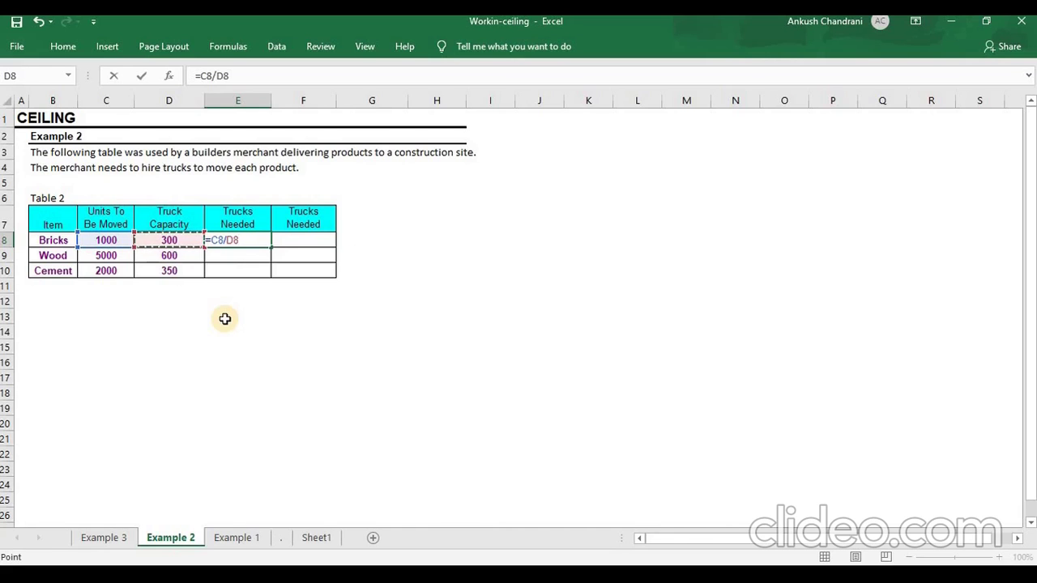
key("Return")
- Copy the division formula from E8 down to E10 for wood and cement
key("Up")
key("ctrl+c")
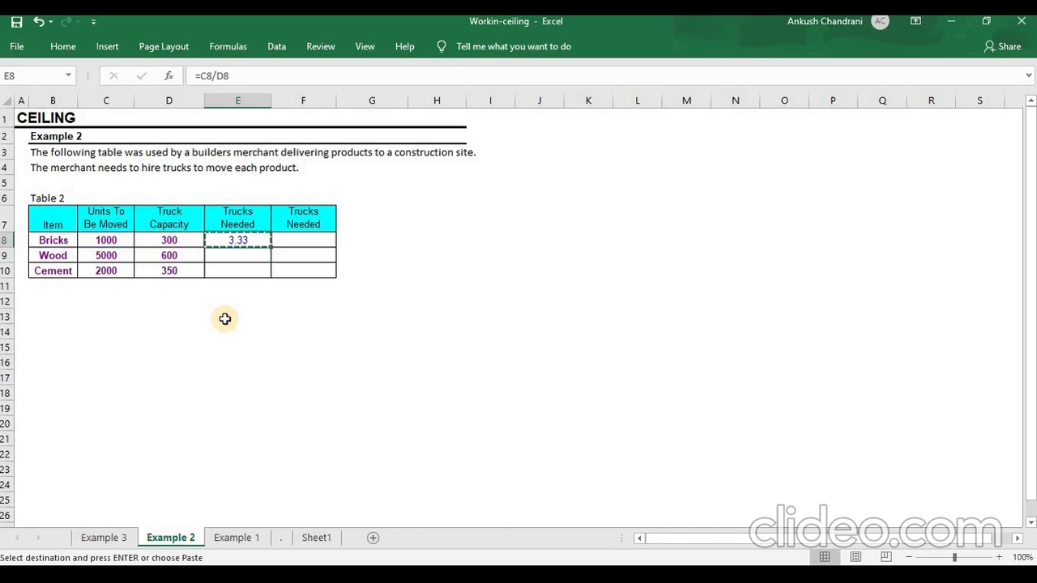
key("shift+Down")
key("shift+Down")
key("Return")
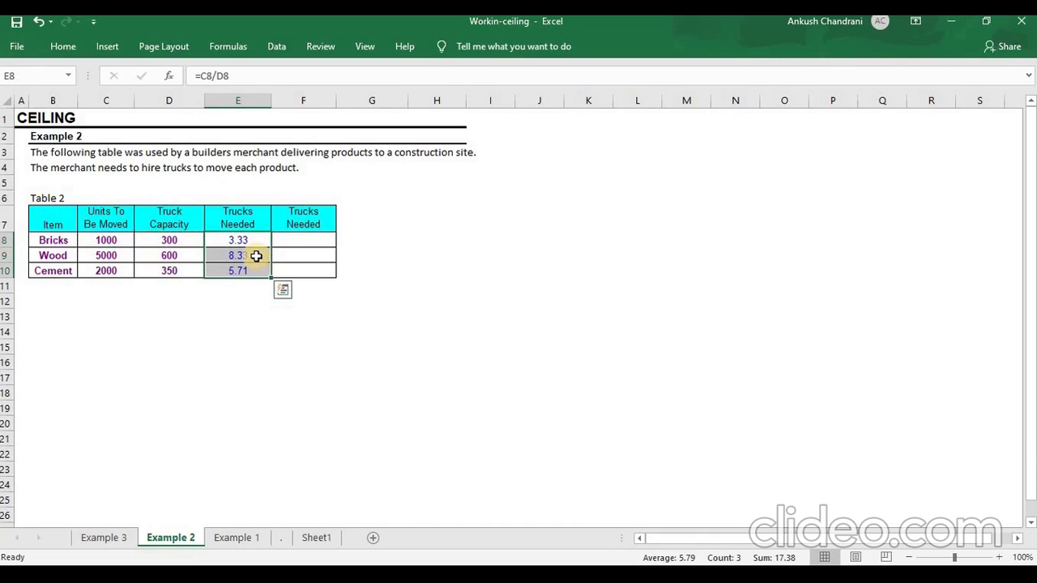
- Enter =CEILING(E8,1) in F8 to round the trucks needed for bricks up to a whole number
key("Down")
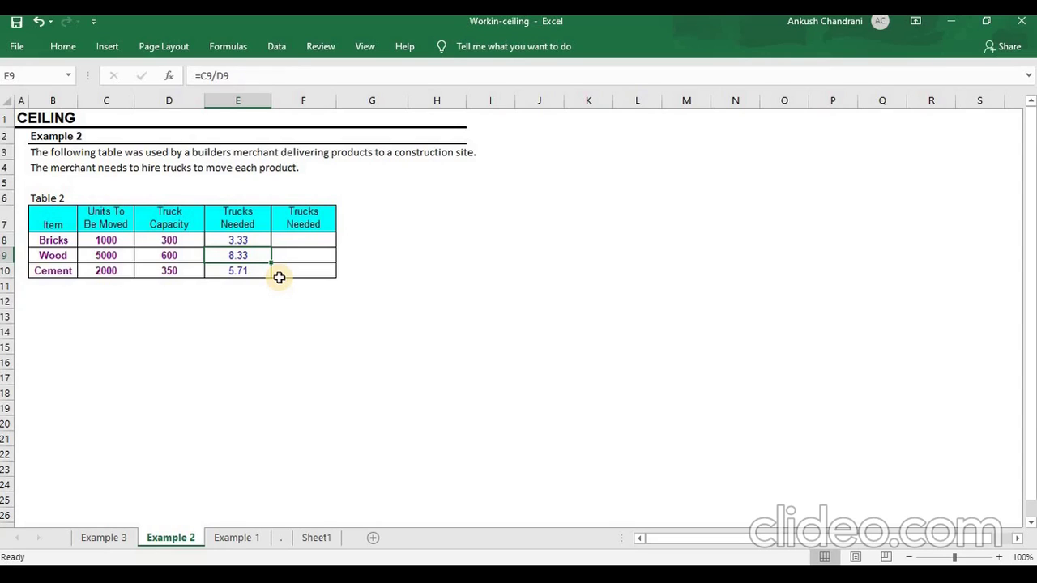
key("Down")
key("Up")
key("Up")
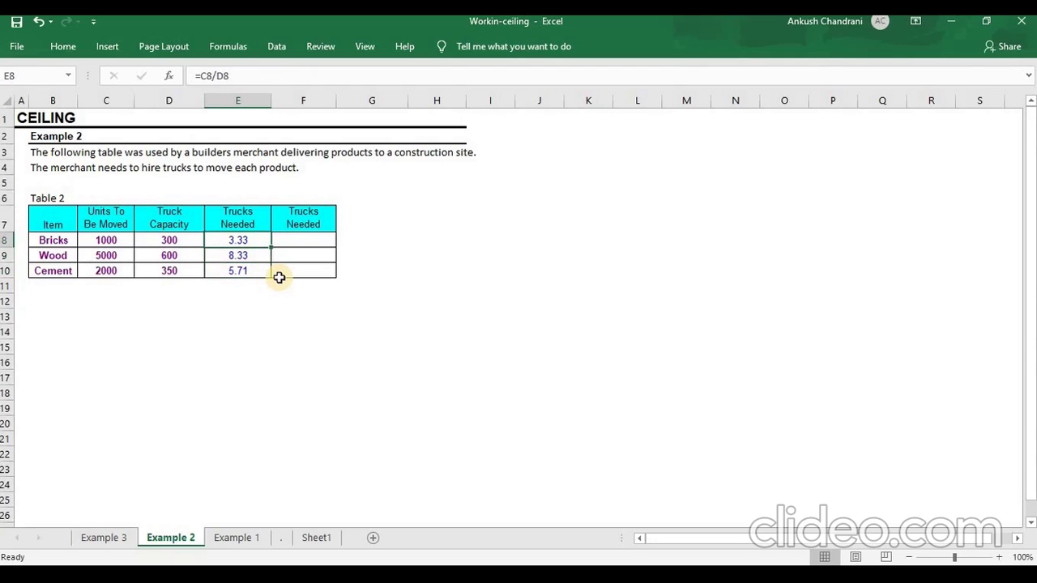
key("Right")
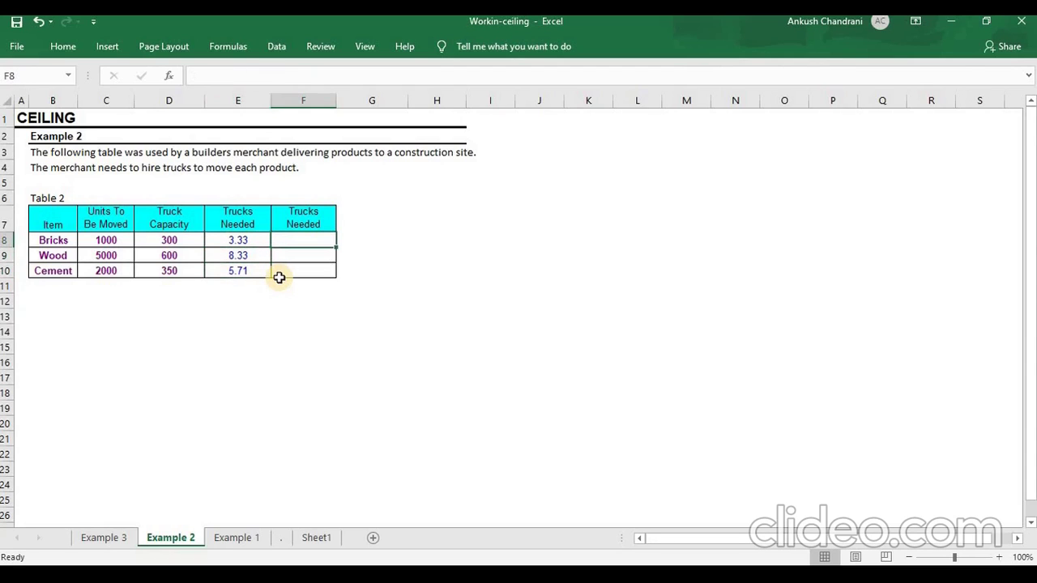
type("=ce")
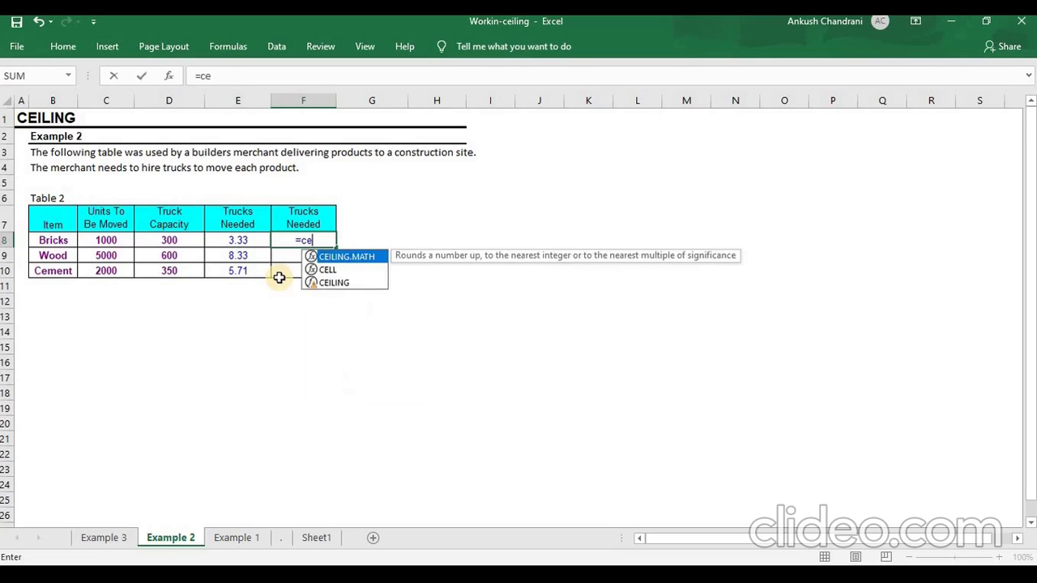
key("Down")
key("Down")
key("Tab")
key("Left")
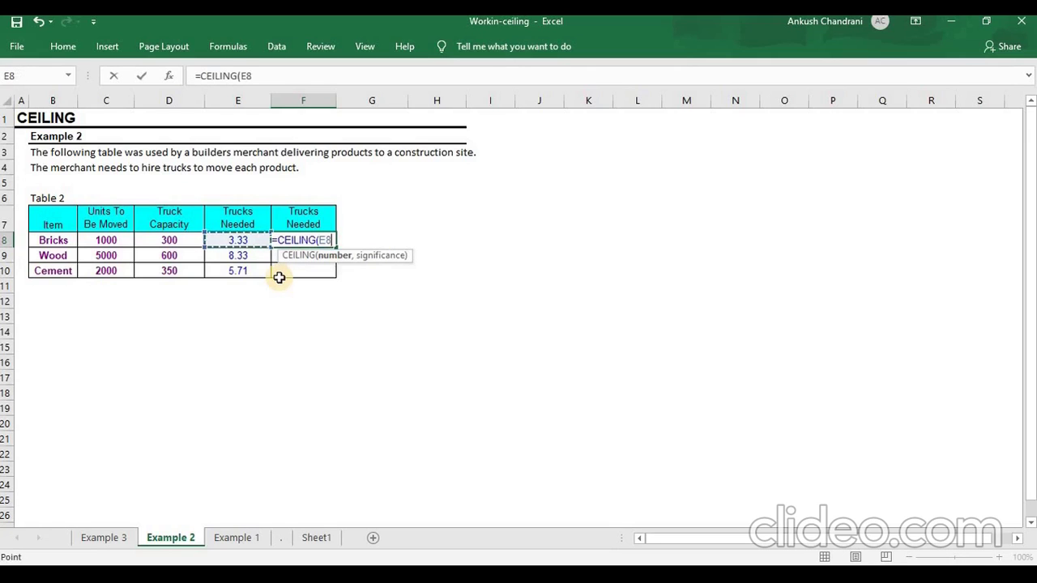
type(",1")
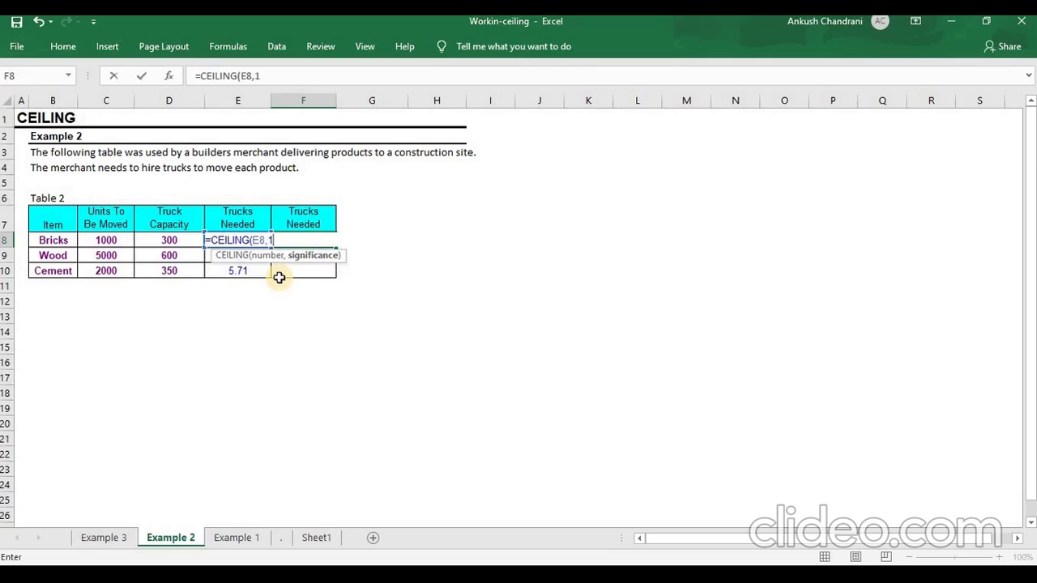
type(")")
key("Return")
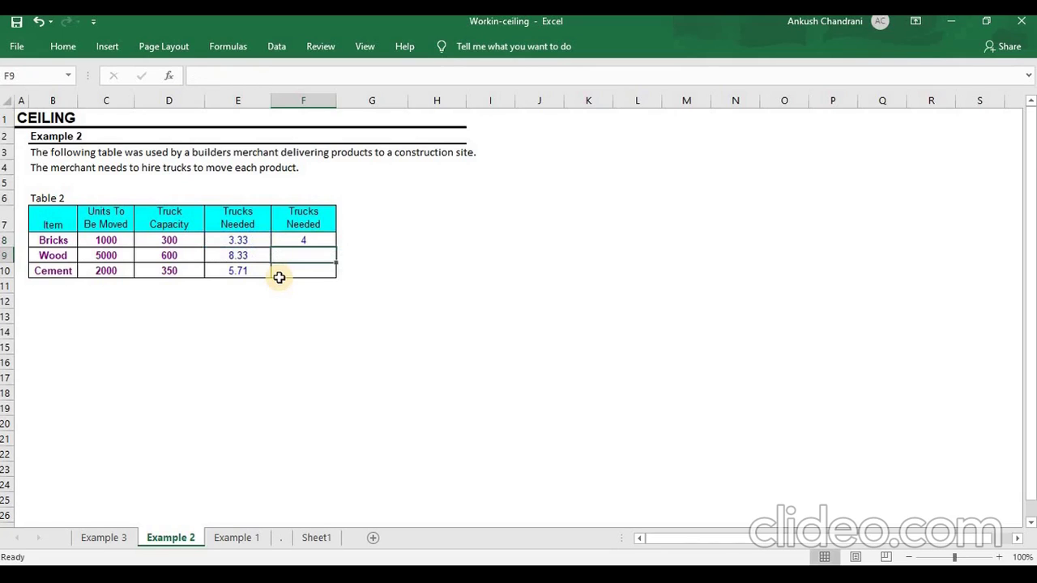
- Copy the CEILING formula from F8 down to F10 for wood and cement
key("Up")
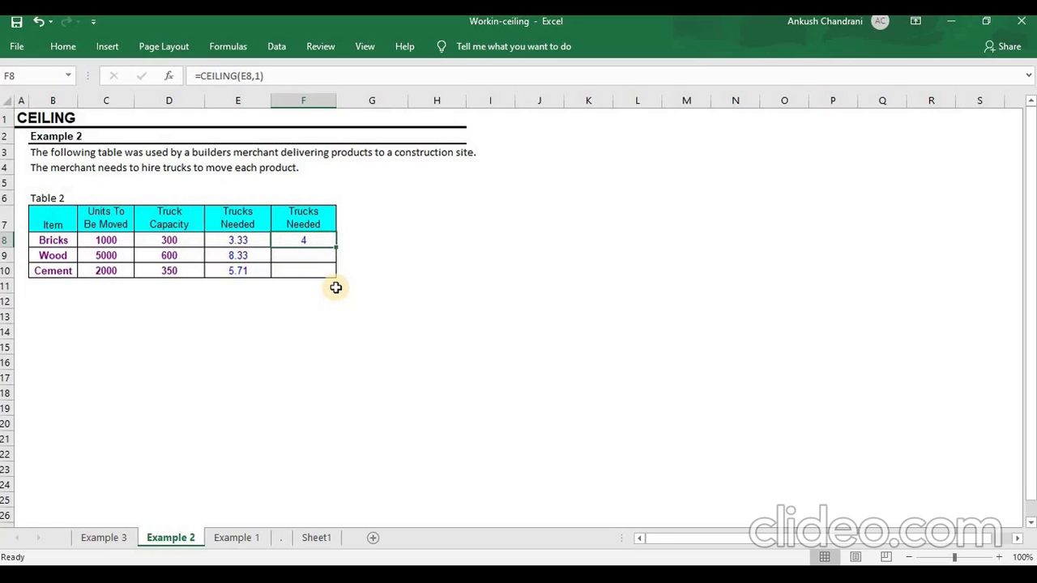
key("ctrl+c")
key("shift+Down")
key("shift+Down")
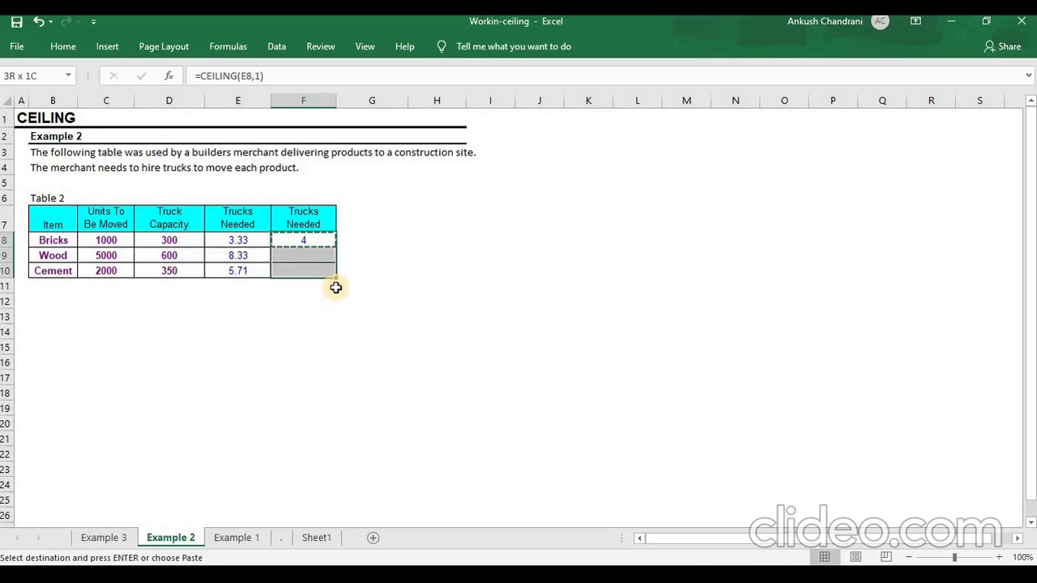
key("Return")
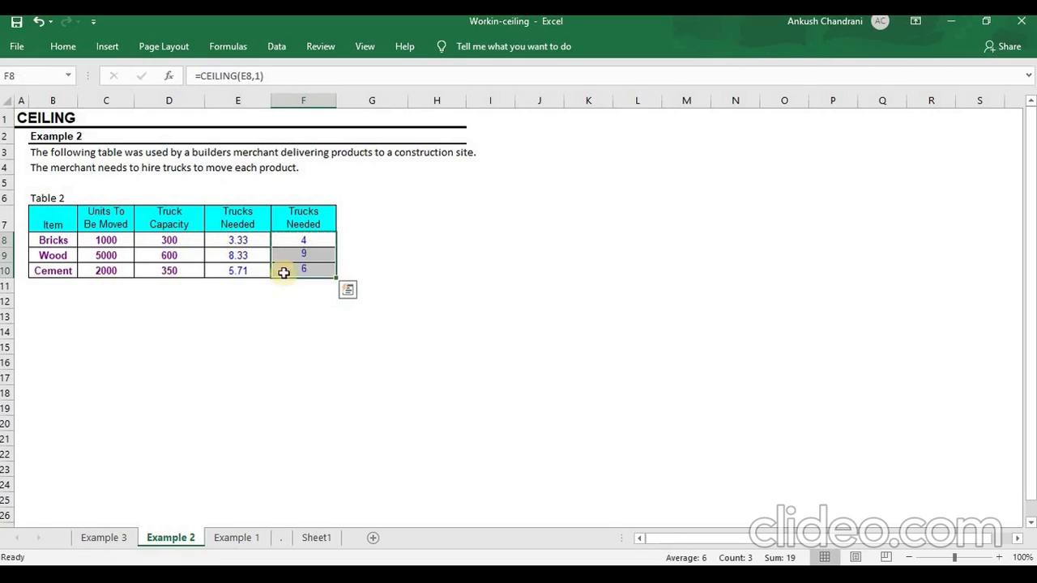
- Compare the fractional Trucks Needed values in column E with the rounded ones in column F for rows 8 to 10
left_click(243, 257)
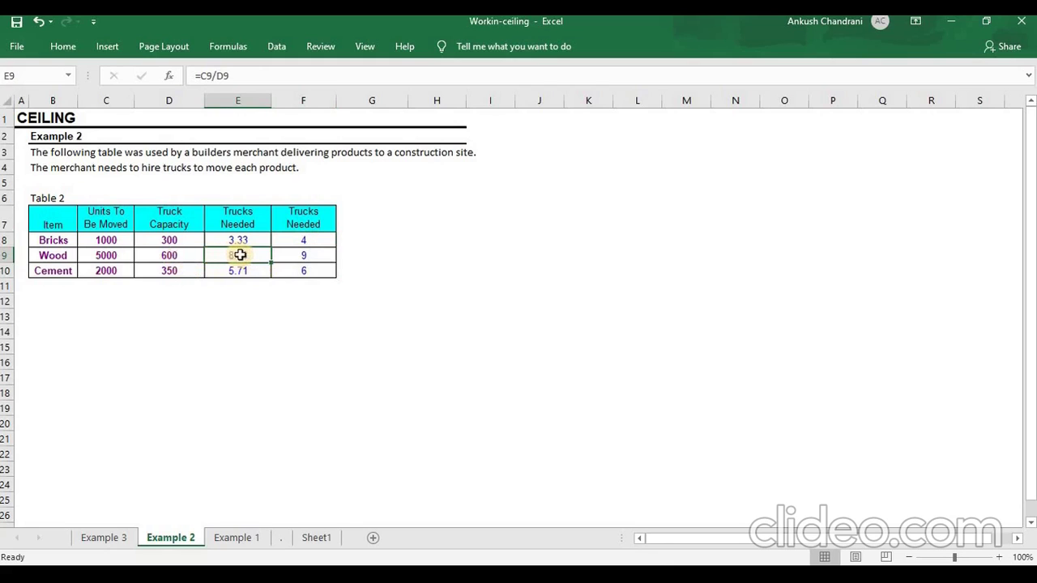
left_click(316, 257)
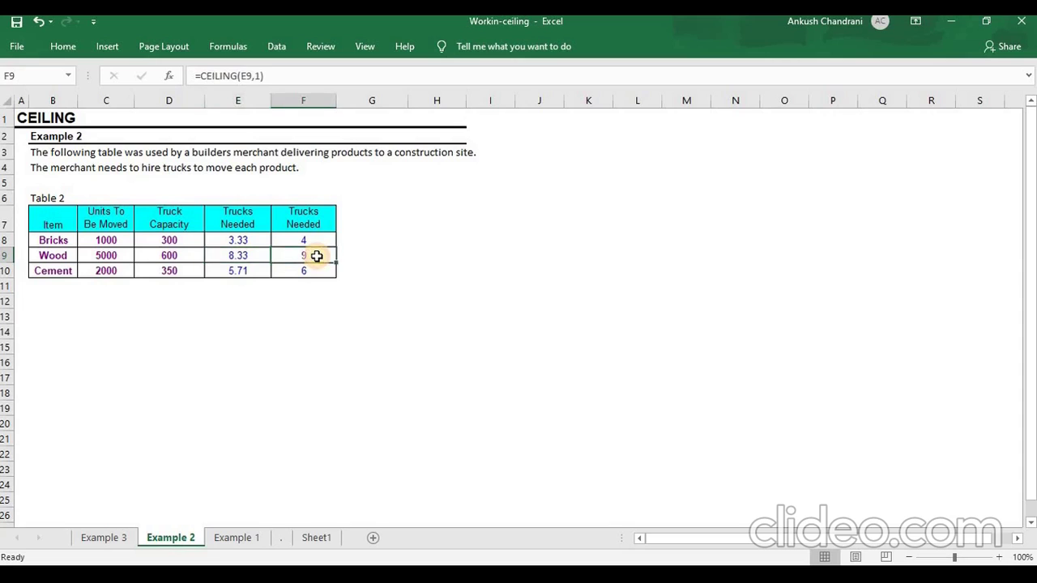
left_click(237, 276)
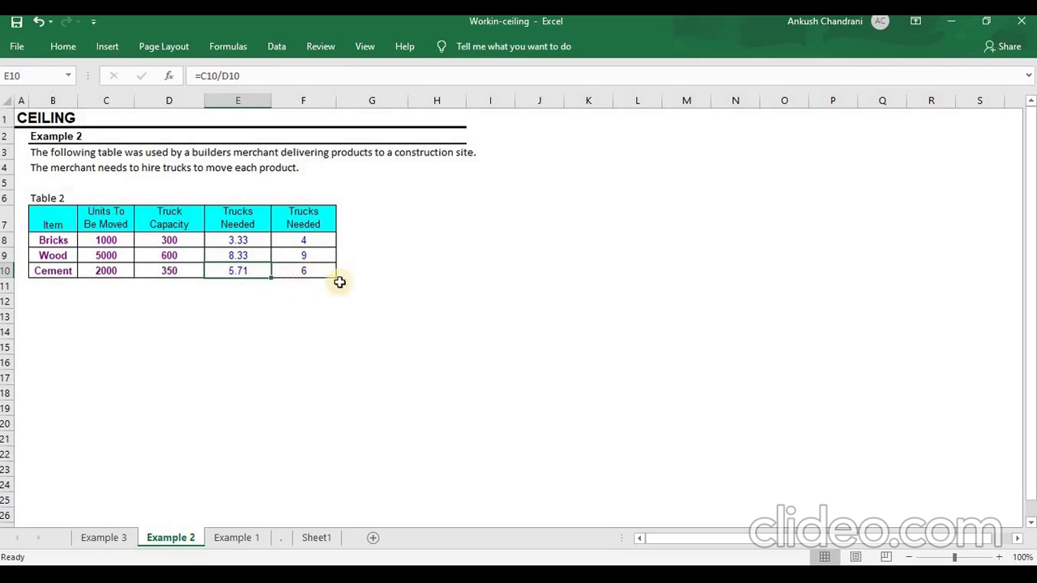
key("Right")
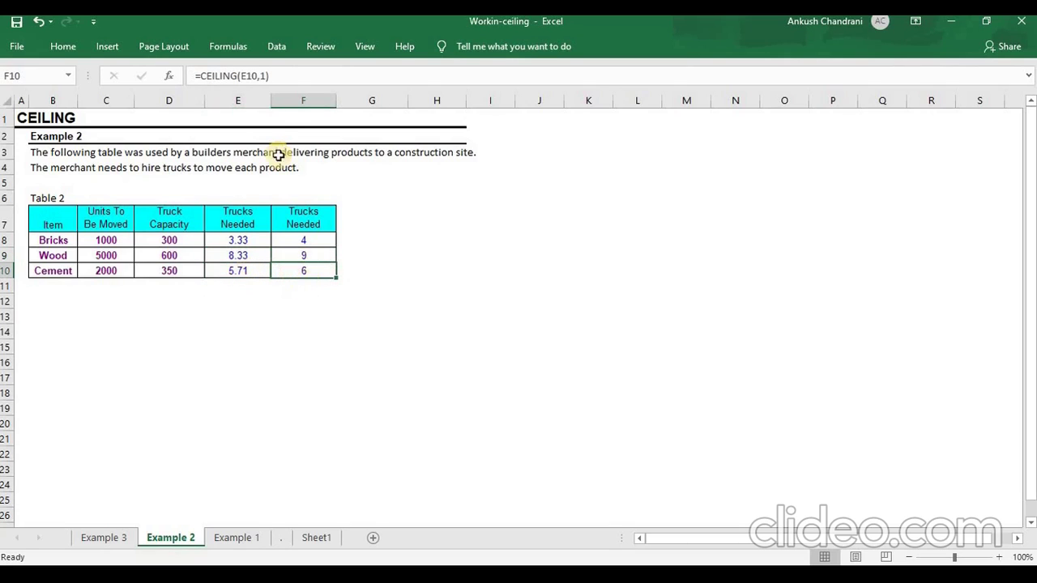
left_click(317, 240)
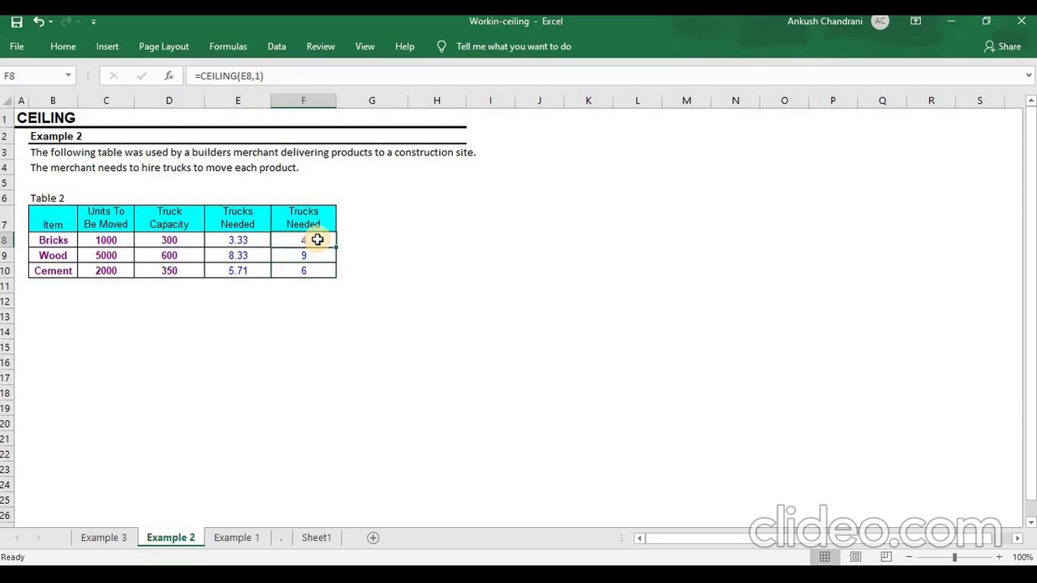
key("Down")
key("Down")
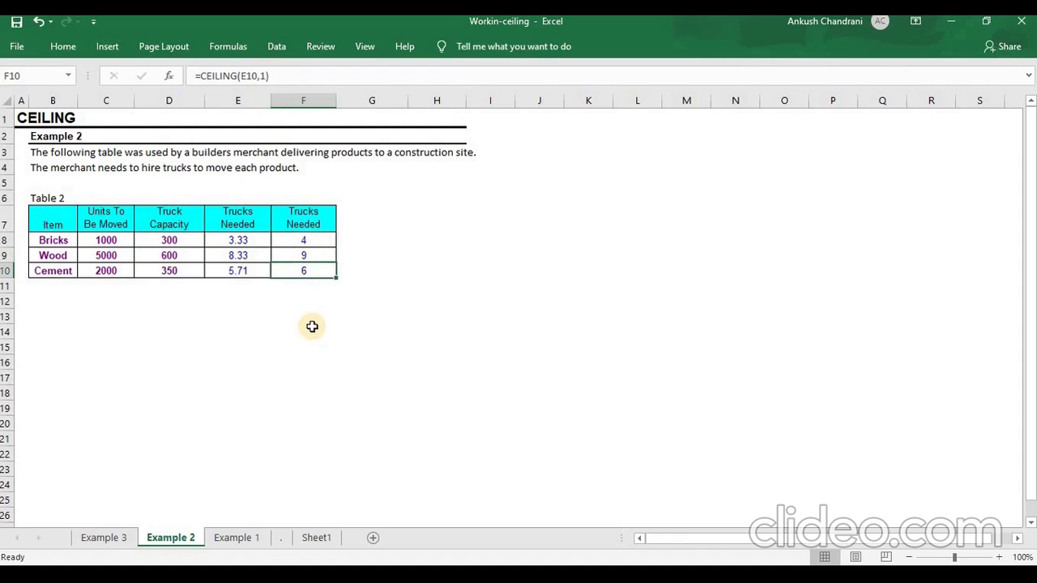
- Open the Example 3 sheet and inspect which cells the Plugs' Cost Per Item formula in E10 references
left_click(104, 537)
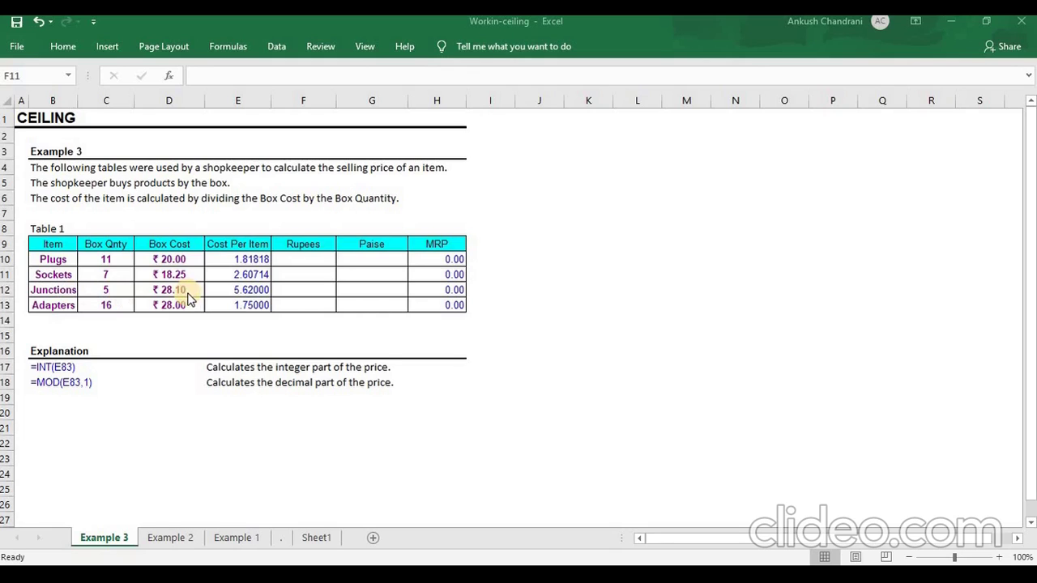
left_click(266, 261)
left_click(266, 260)
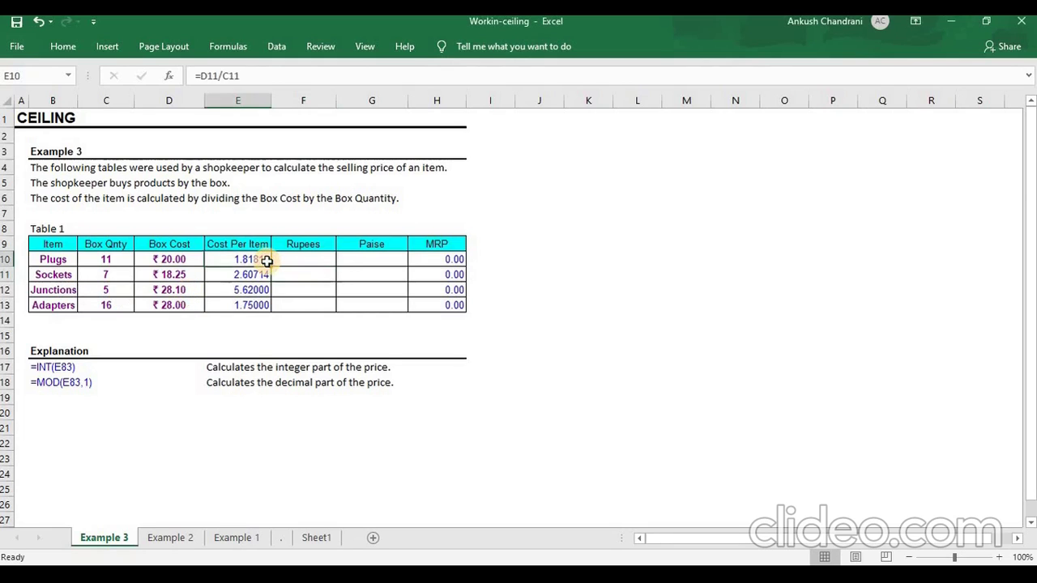
key("F2")
key("ctrl+Return")
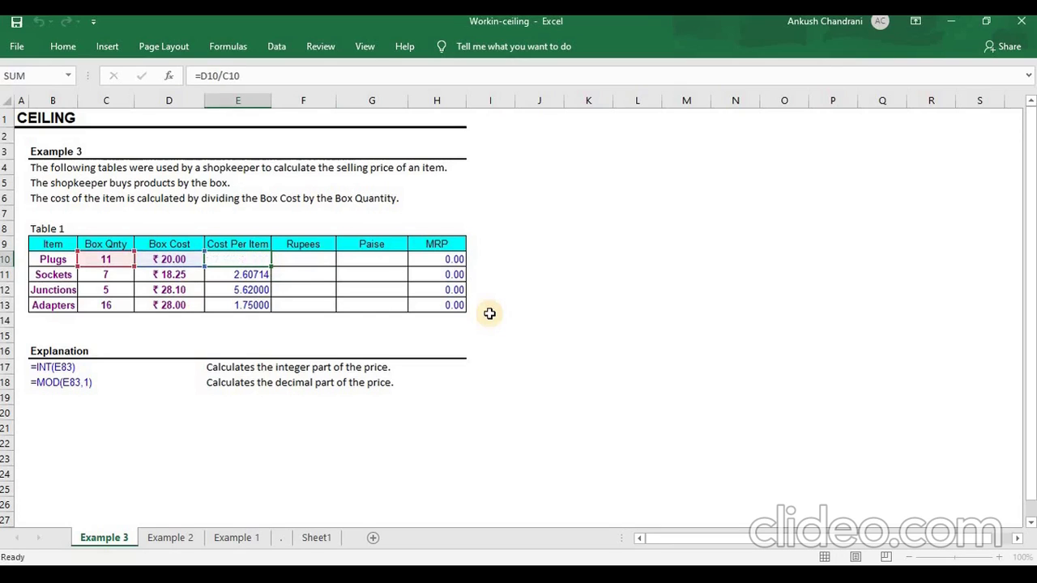
key("Left")
key("Left")
key("Right")
key("Right")
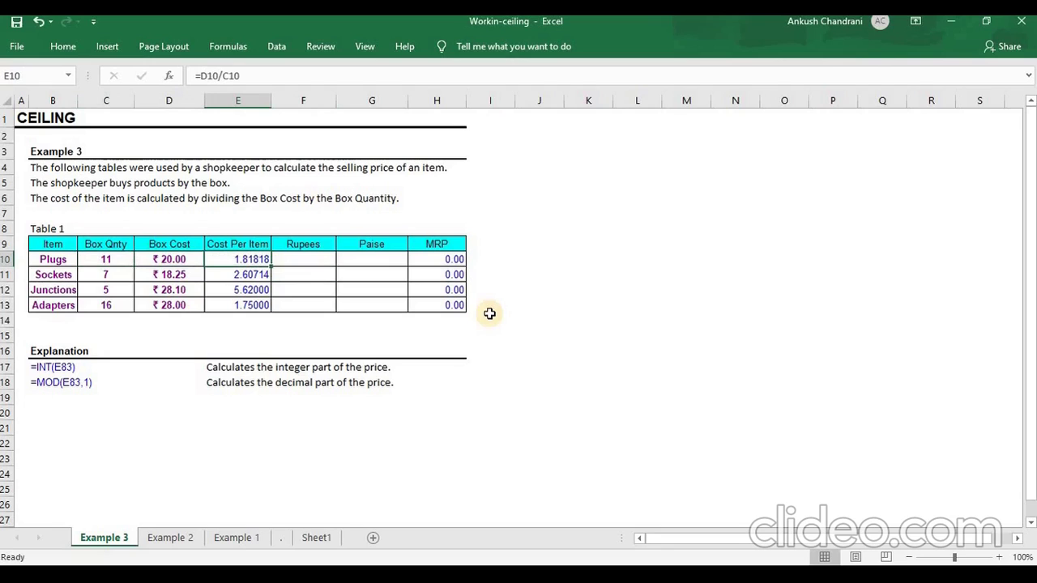
- Examine the Cost Per Item formulas and values for all items in E10 to E13
key("Down")
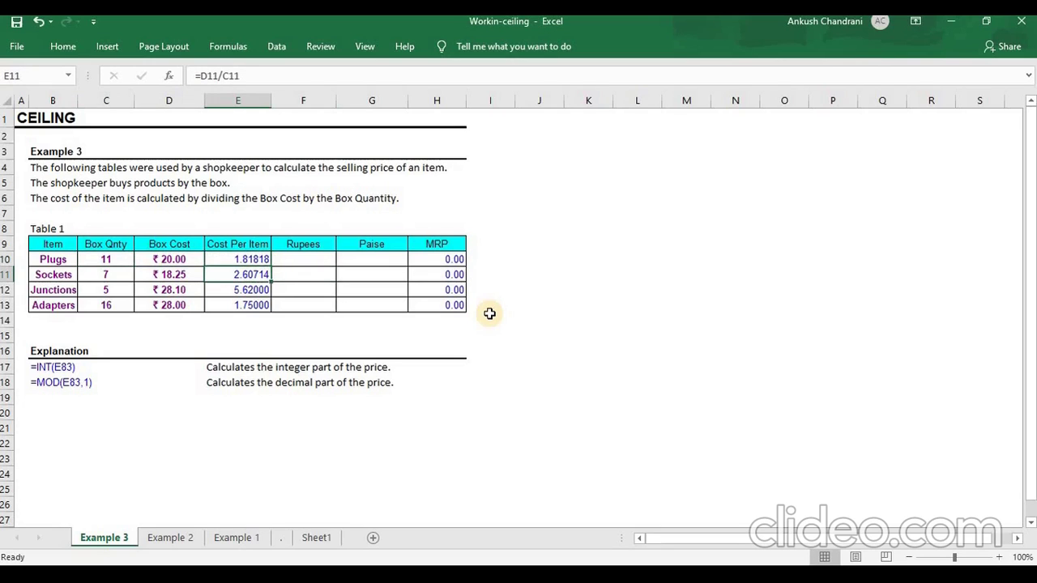
key("Down")
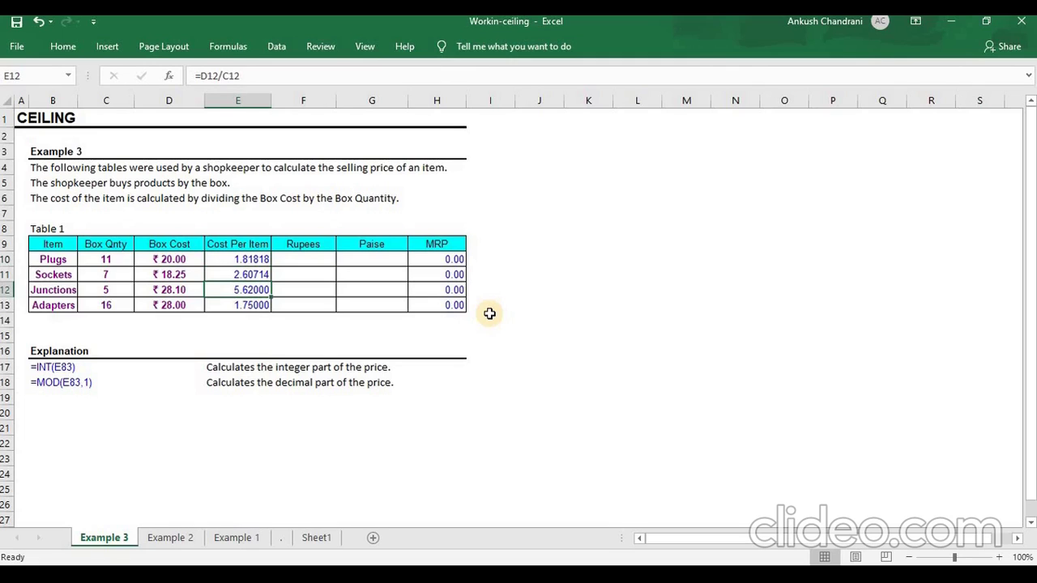
key("Down")
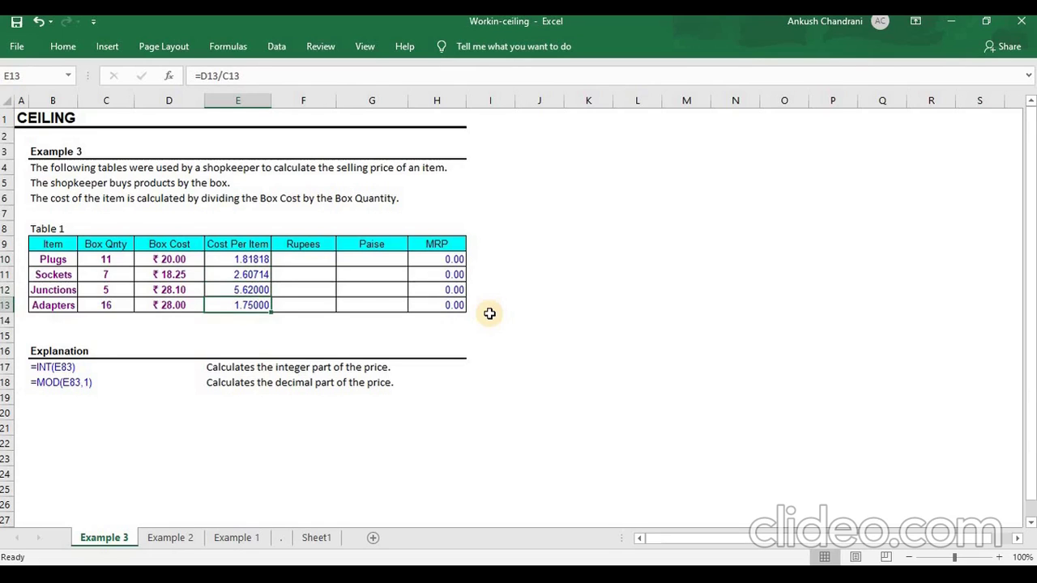
key("Up")
key("Up")
key("Up")
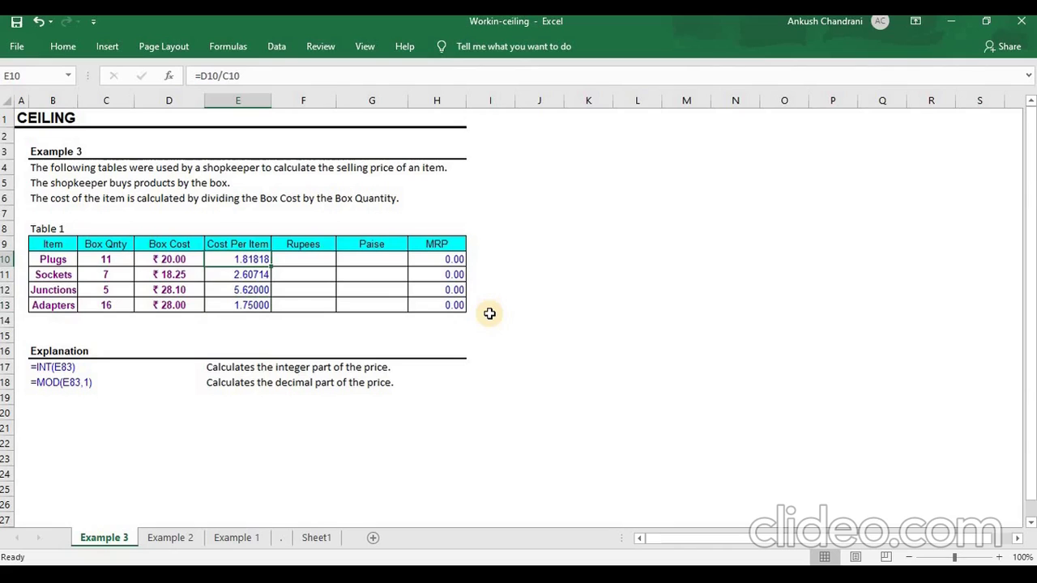
key("Down")
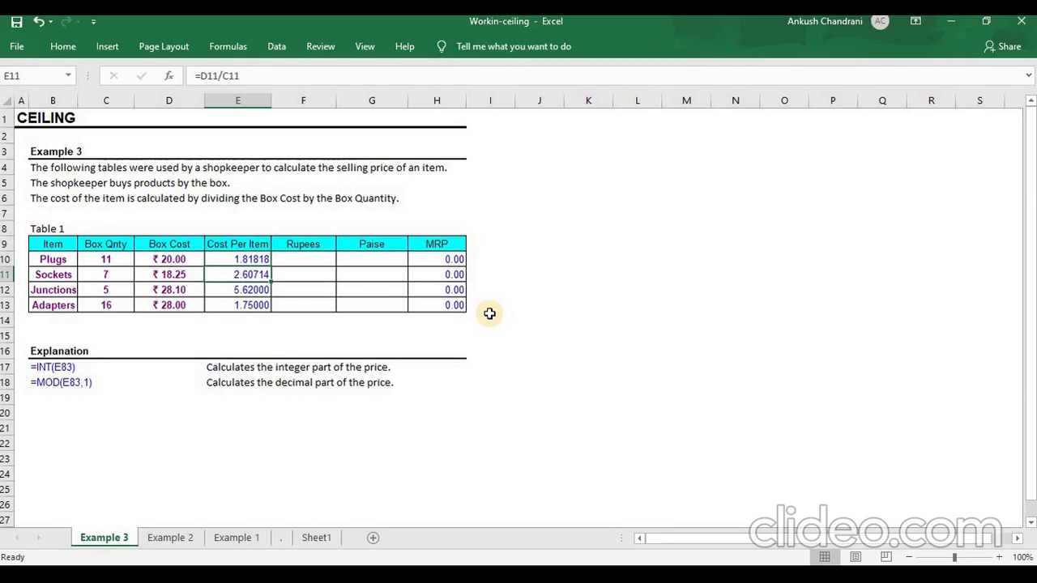
key("Down")
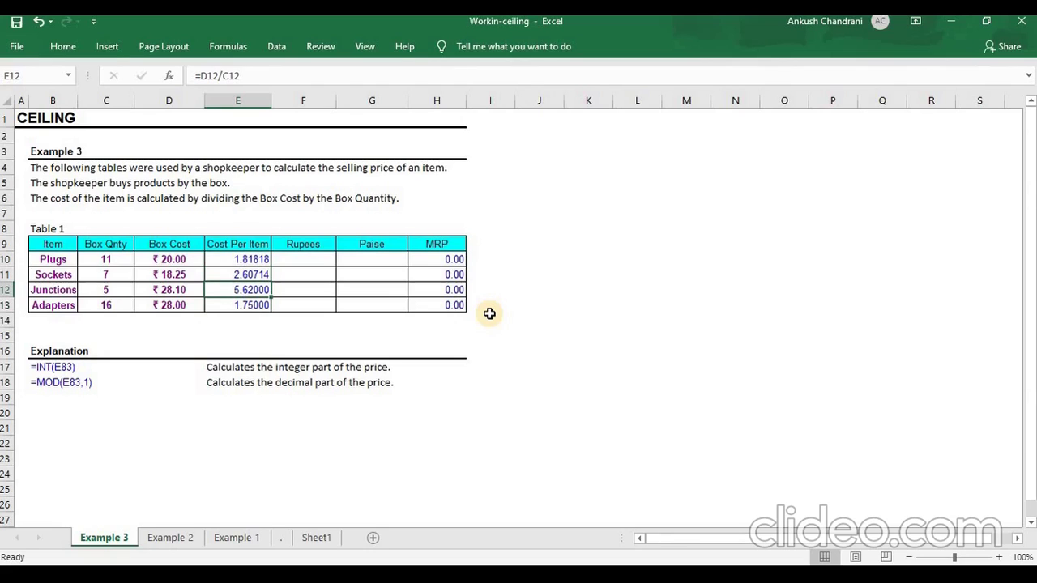
- Enter =INT(E10) in F10 to get the whole-rupee part of the Plugs' cost per item
key("Down")
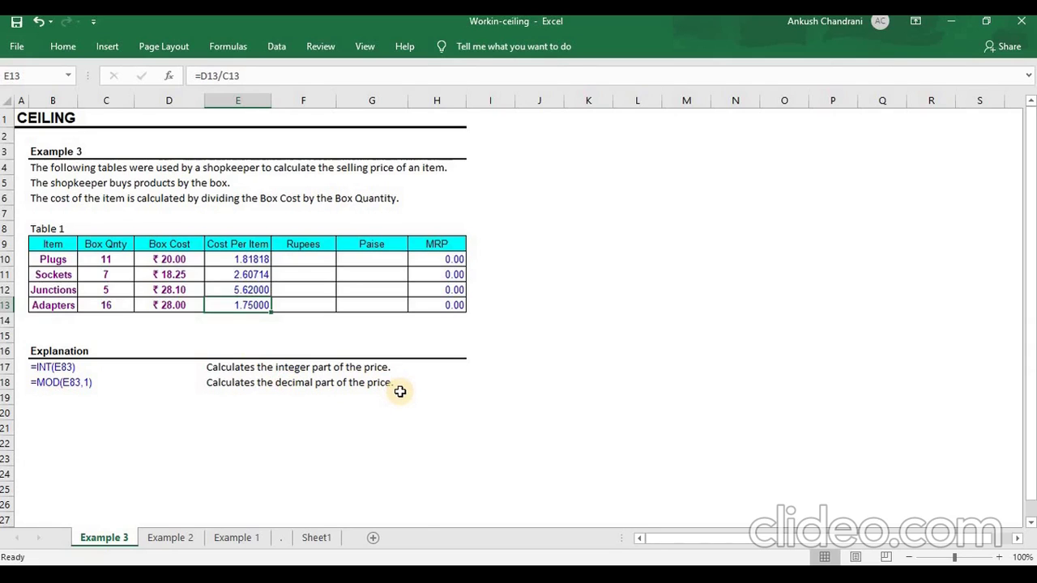
left_click(320, 259)
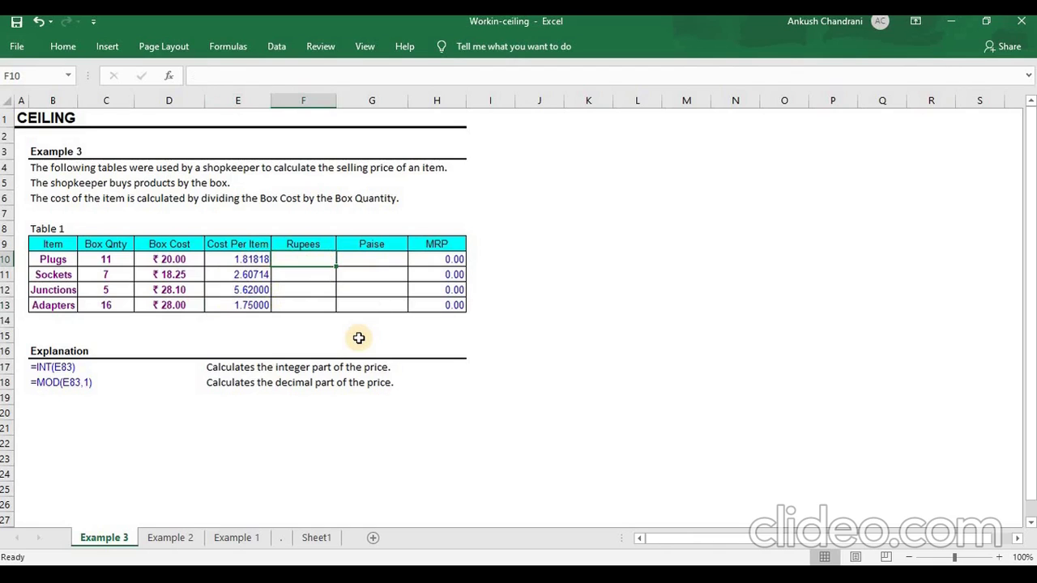
type("=")
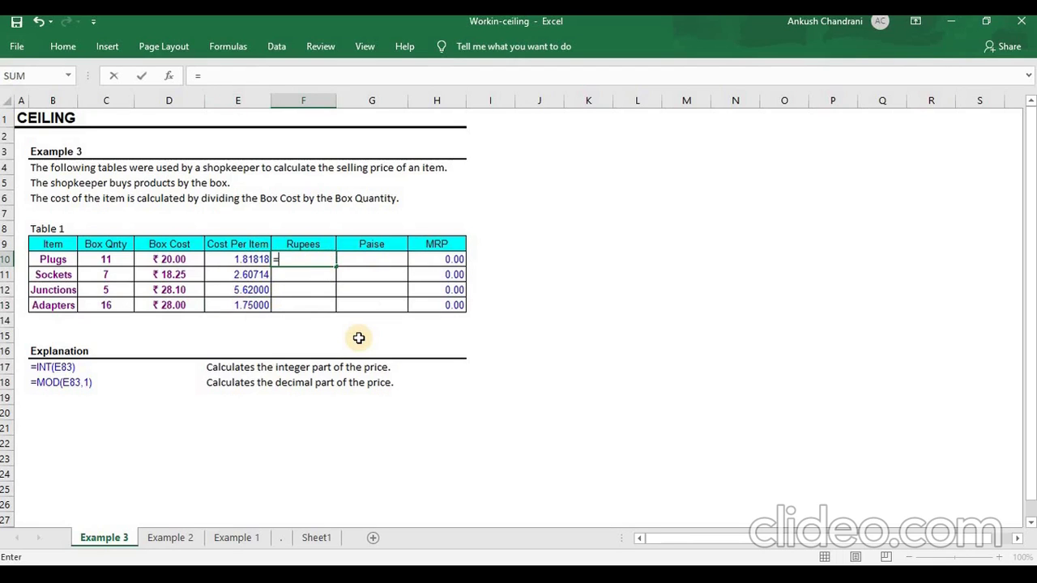
type("nt")
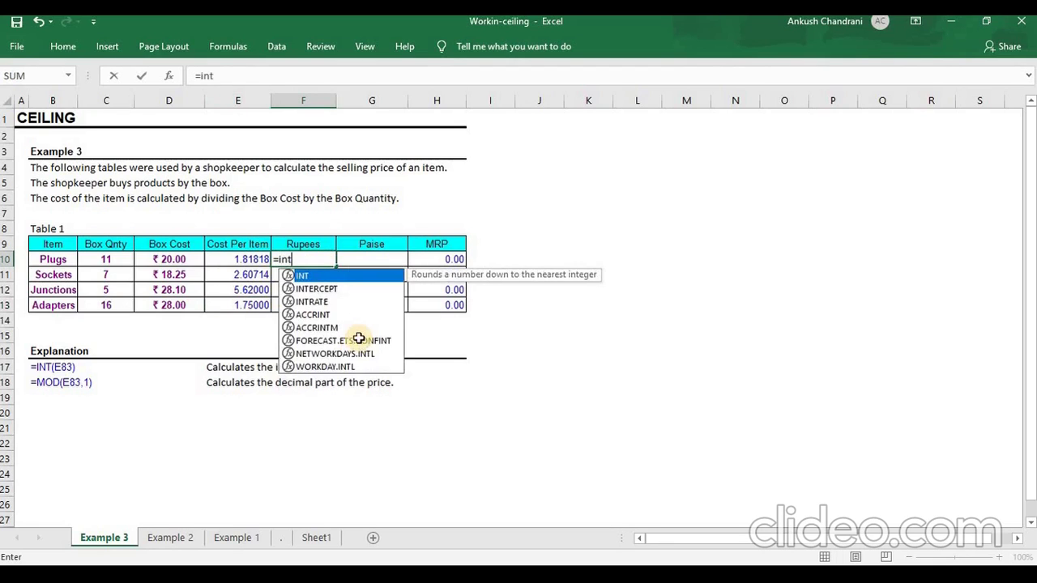
key("Tab")
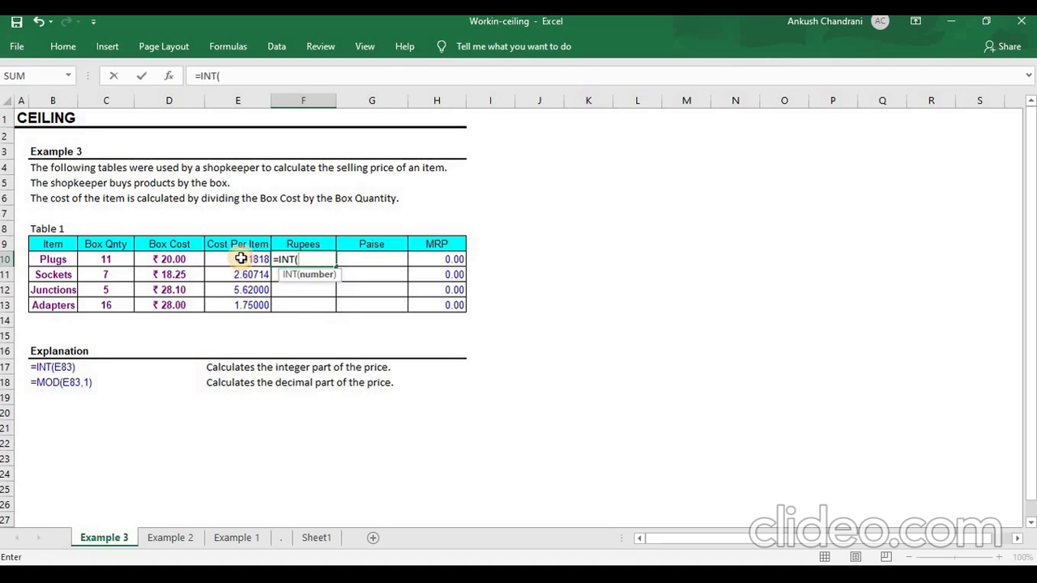
left_click(241, 258)
key("Return")
key("Up")
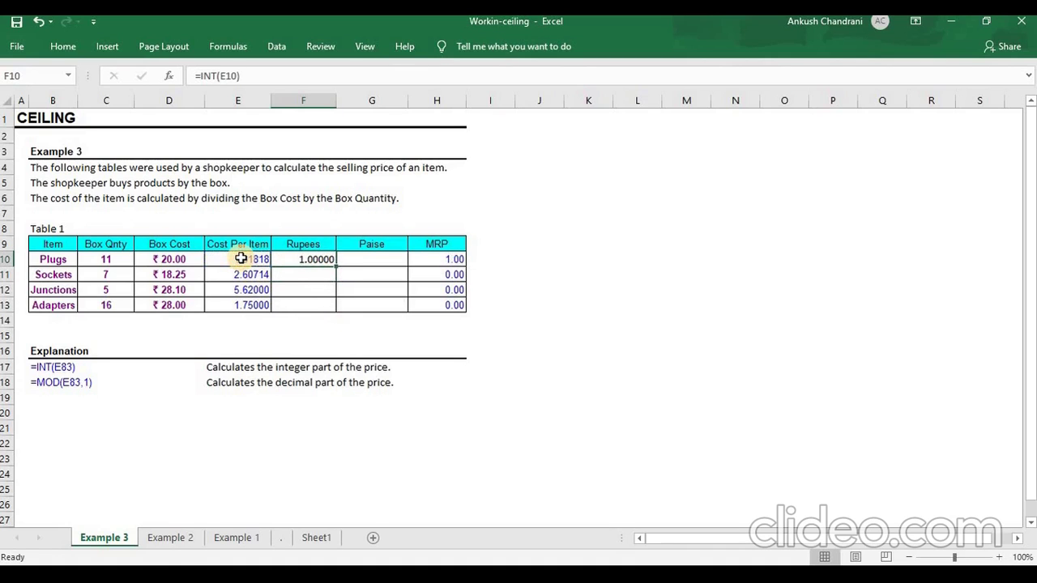
- Copy the INT formula from F10 down to F13 for the remaining items
key("ctrl+c")
key("shift+Down")
key("shift+Down")
key("shift+Down")
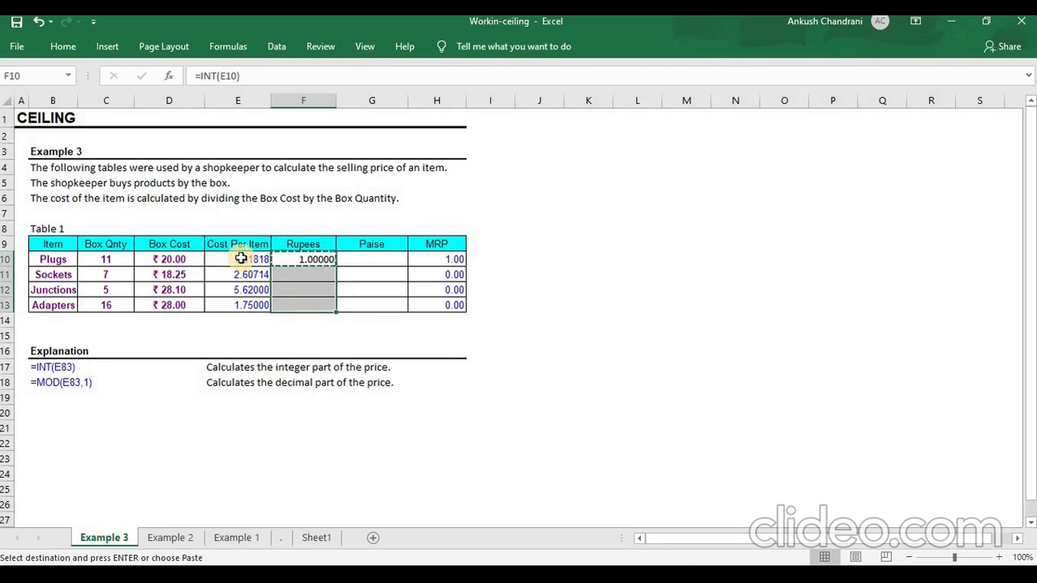
key("ctrl+v")
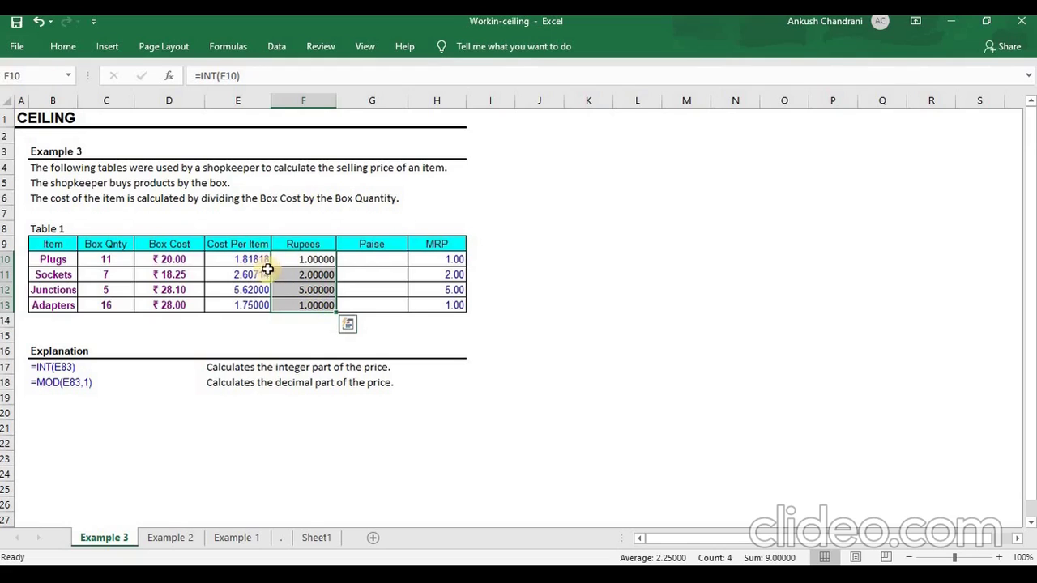
- Enter =MOD(E10,1) in G10 to get the decimal part of the Plugs' cost per item
left_click(390, 260)
type("=")
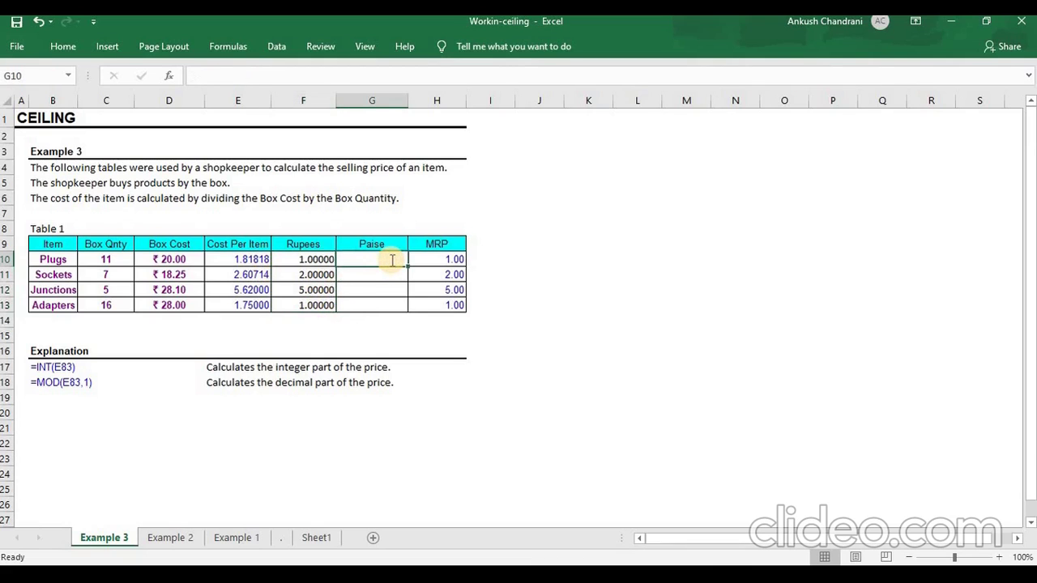
type("mod")
key("Tab")
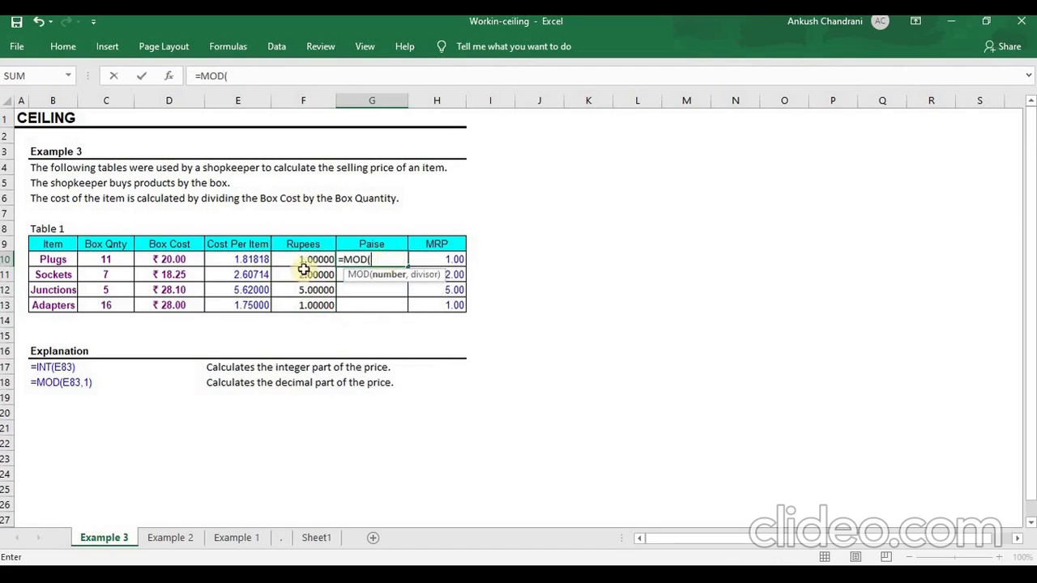
left_click(244, 261)
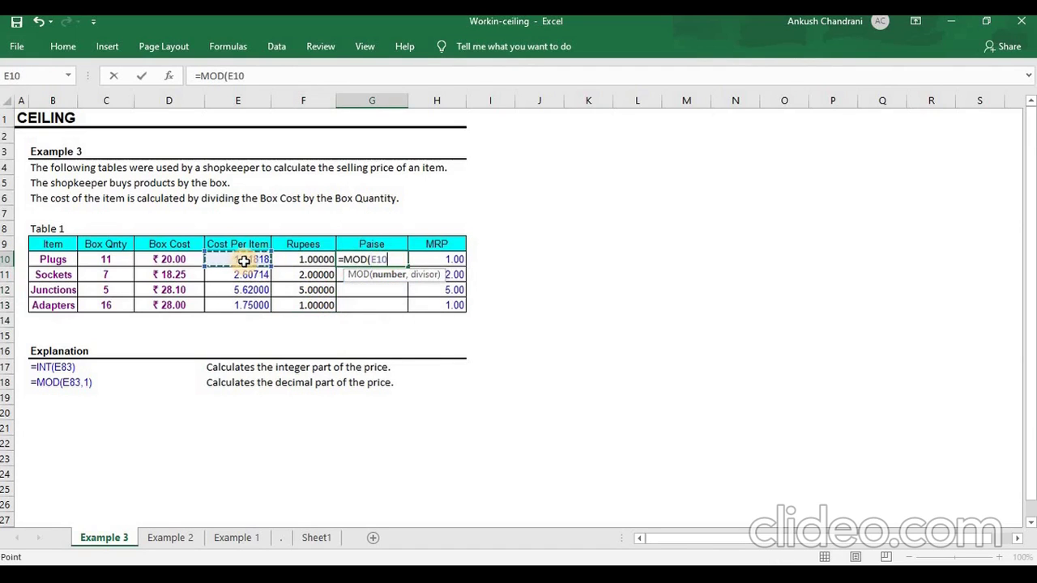
type(",")
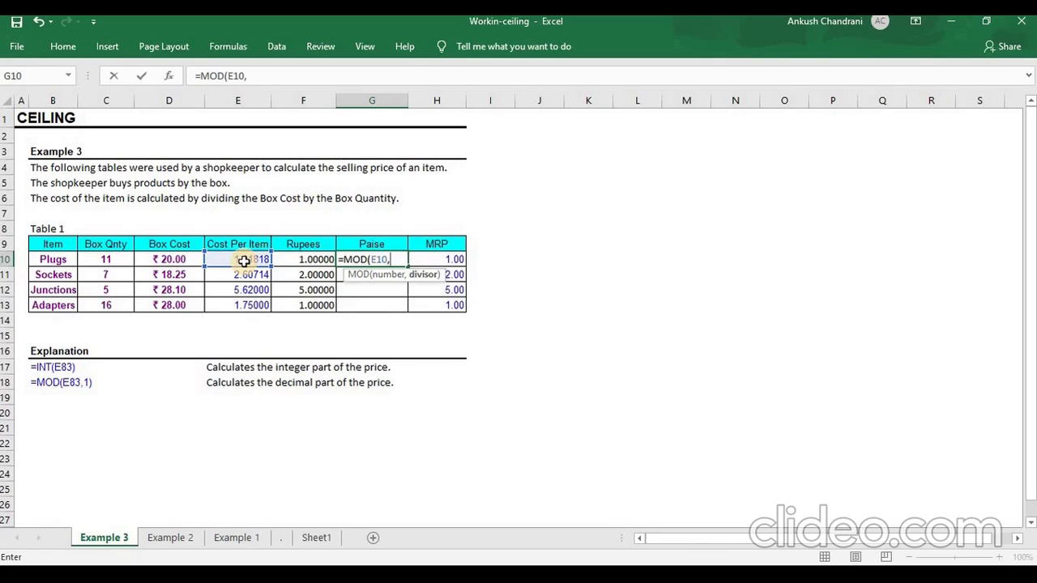
type("1)")
key("ctrl+Return")
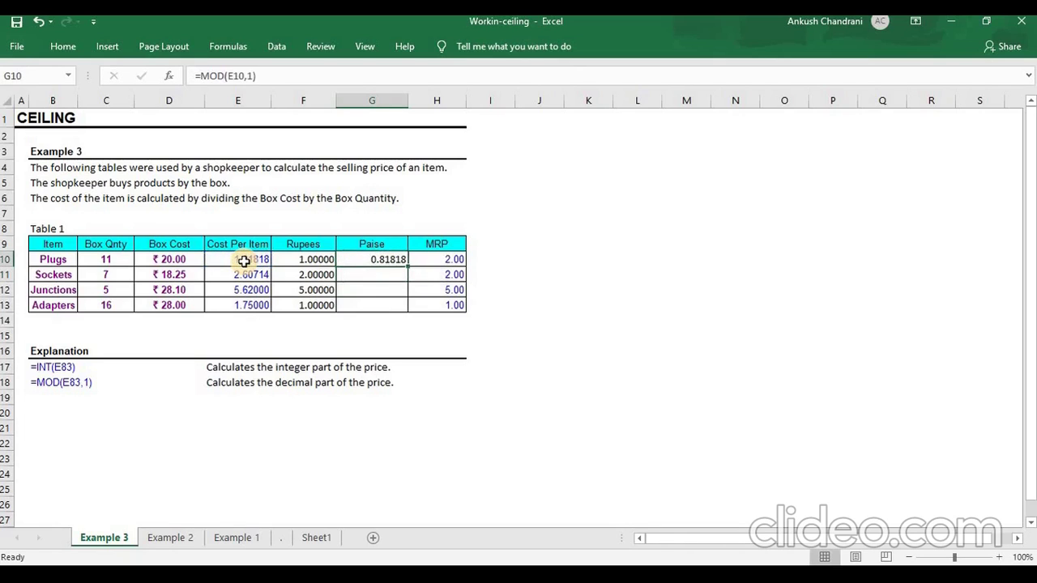
- Copy the MOD formula from G10 down through the Paise column to G13
key("ctrl+c")
key("shift+Down")
key("shift+Down")
key("shift+Down")
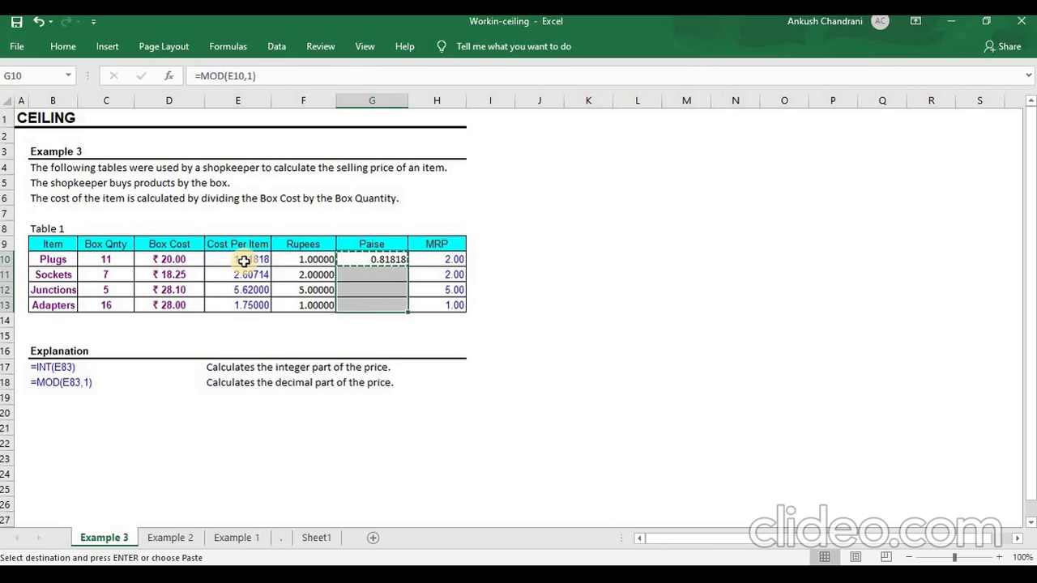
key("ctrl+v")
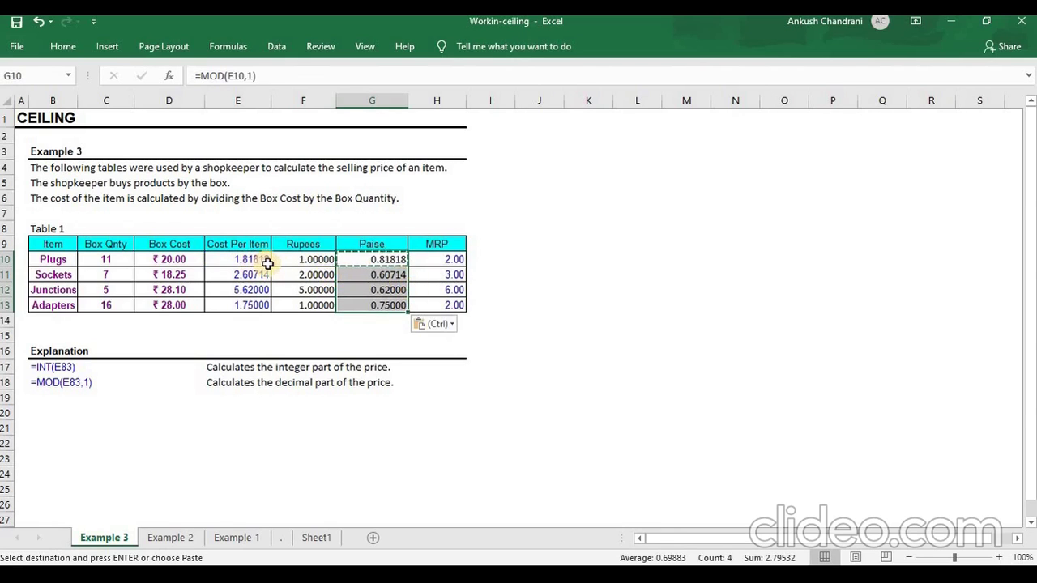
- Enter =F10+CEILING(G10,1) in H10 to calculate the Plugs' MRP with the paise rounded up to a whole rupee
left_click(436, 258)
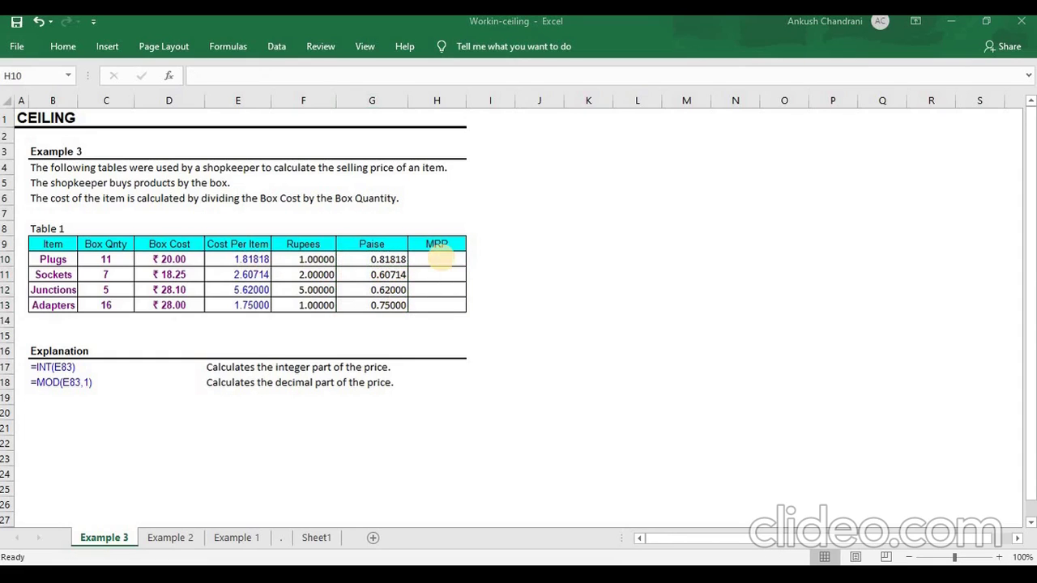
left_click(442, 258)
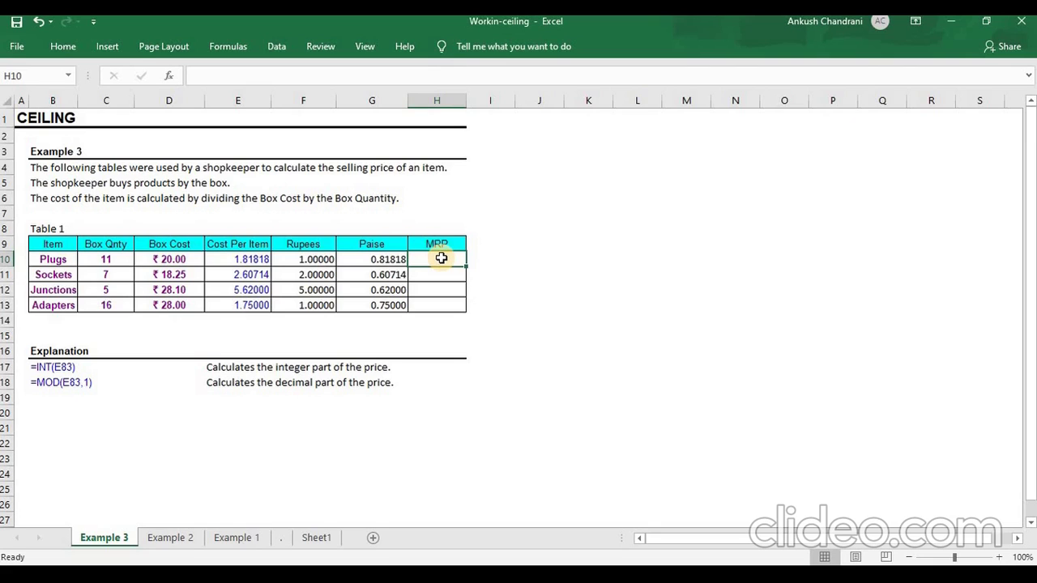
type("=")
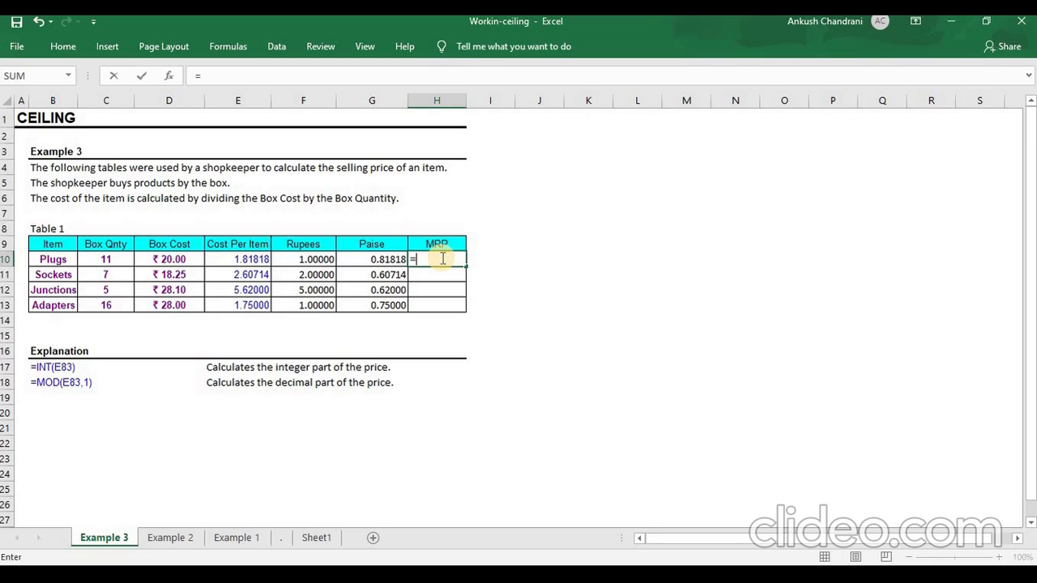
left_click(306, 261)
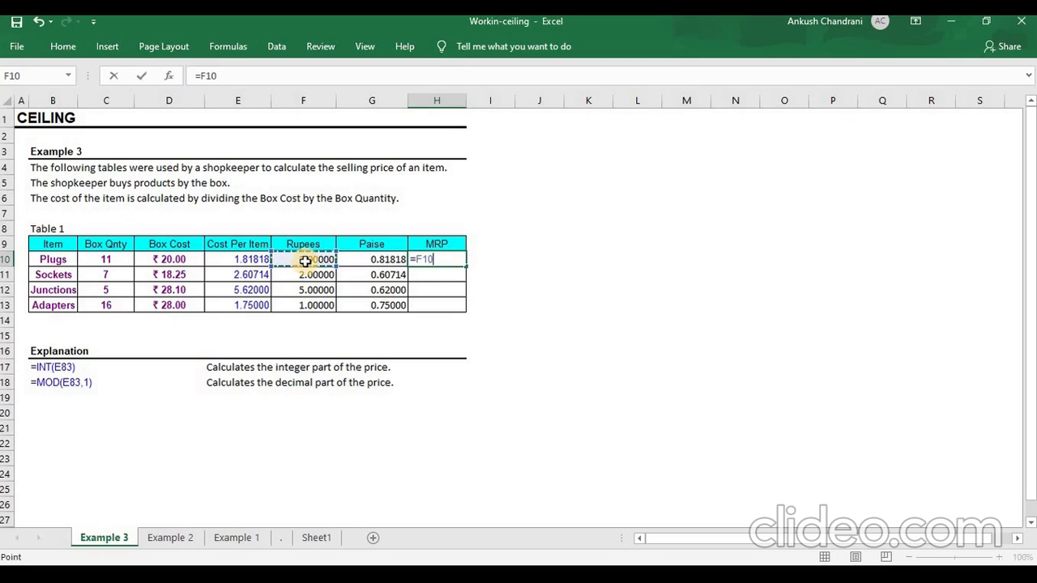
type("+ce")
key("Down")
key("Down")
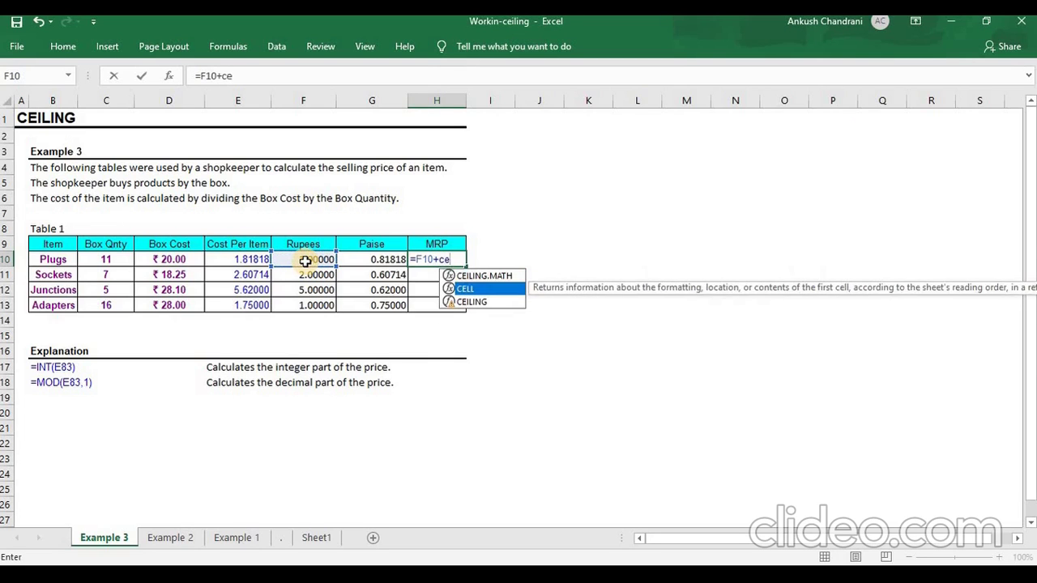
key("Tab")
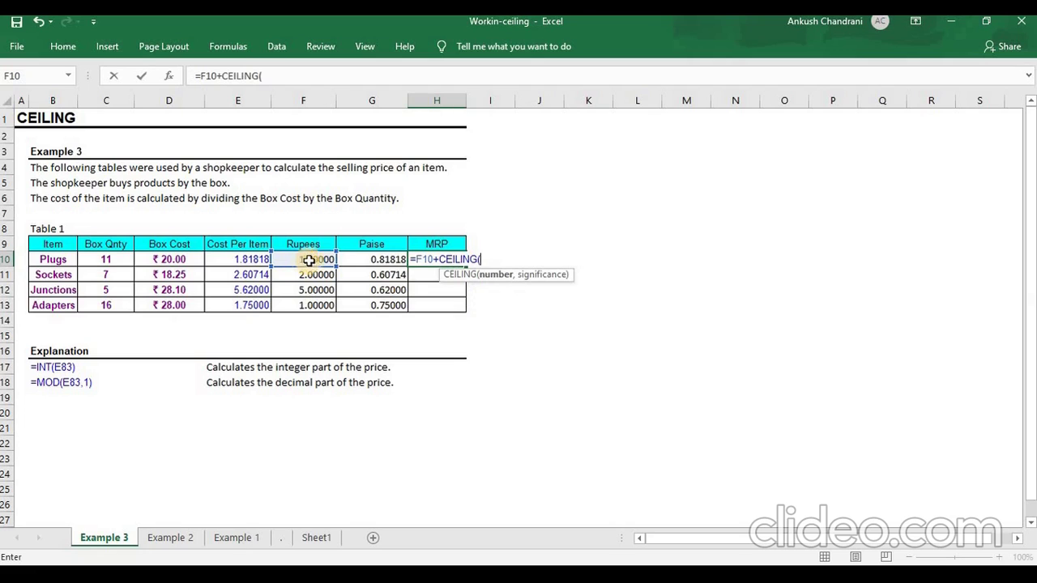
left_click(372, 260)
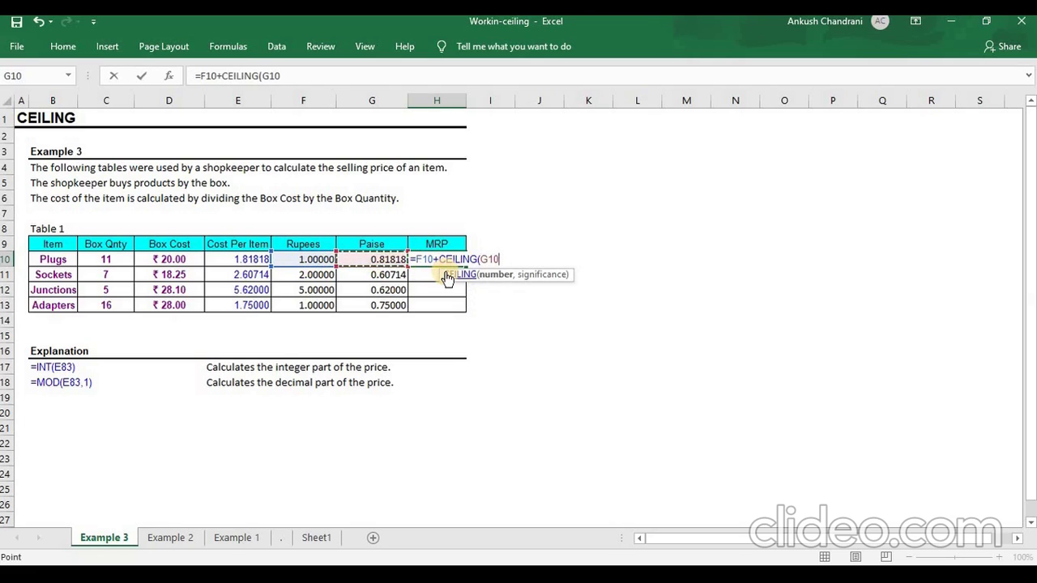
type(",1")
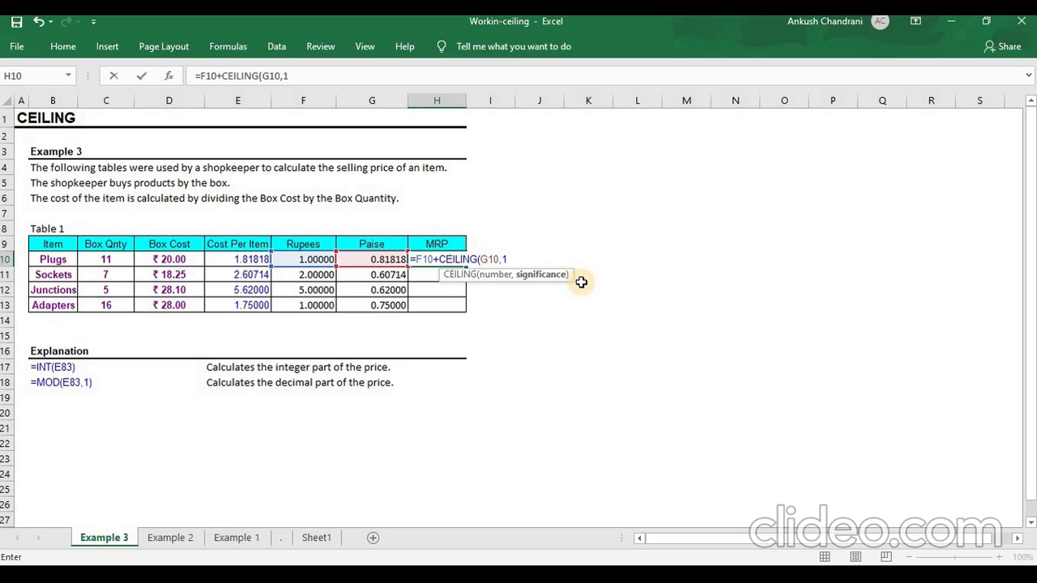
type(")")
key("ctrl+Return")
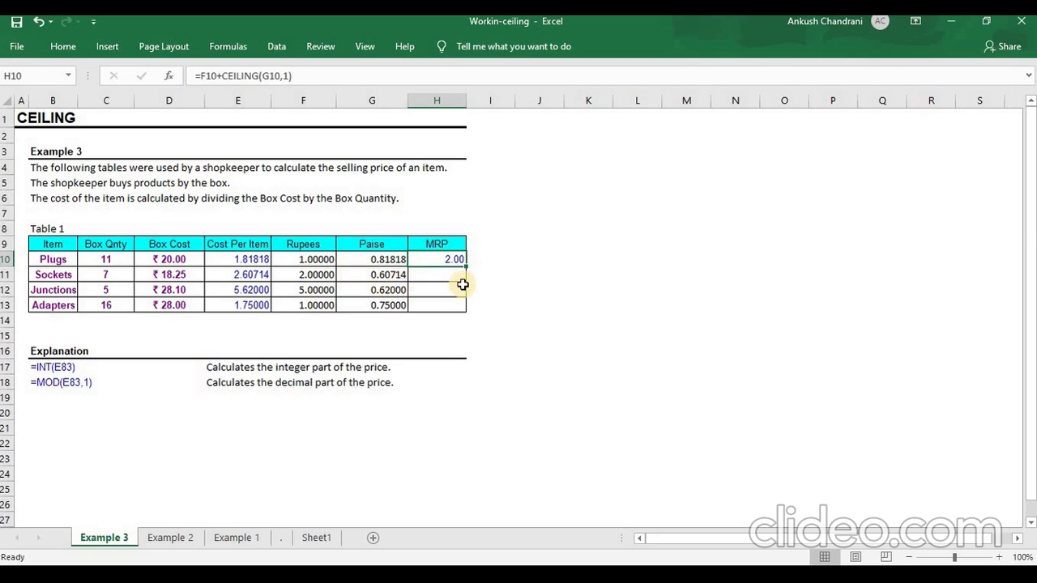
- Copy the MRP formula from H10 down to H13 for sockets, junctions and adapters
key("ctrl+c")
key("shift+Down")
key("shift+Down")
key("shift+Down")
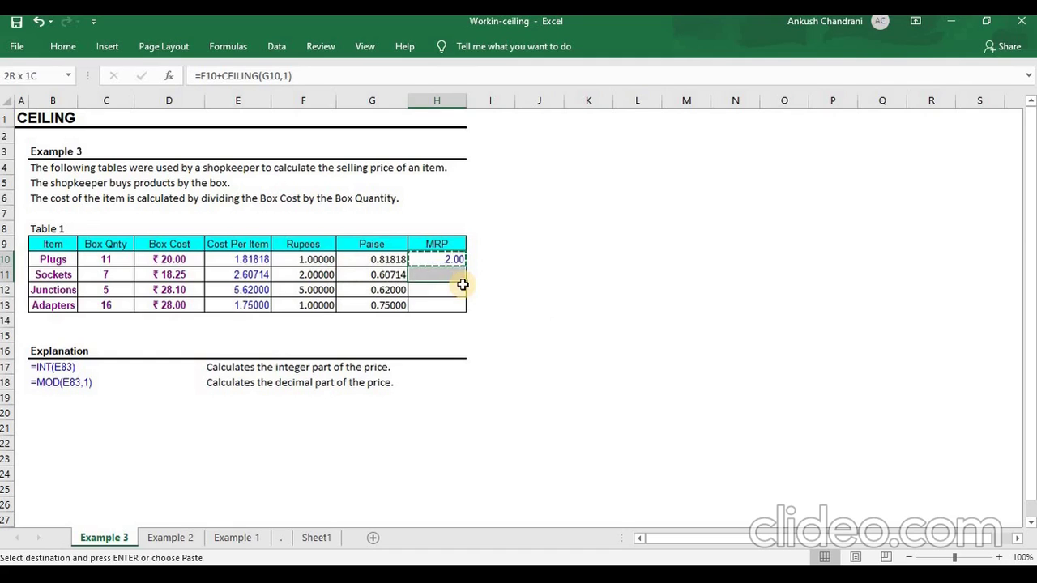
key("Return")
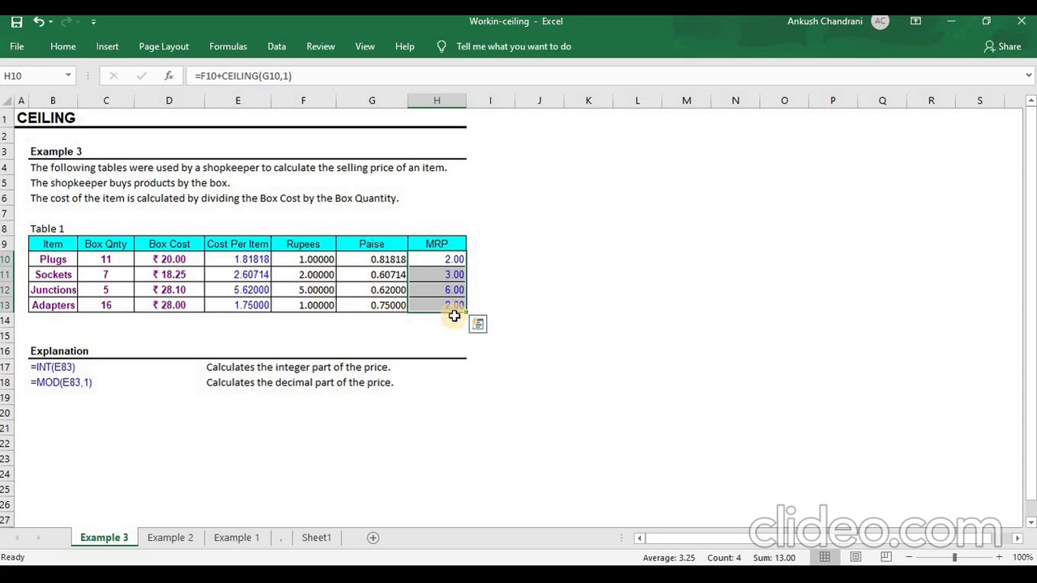
- Clear the range selection and review the Plugs' MRP formula in H10
left_click(525, 279)
key("Left")
key("Left")
key("Up")
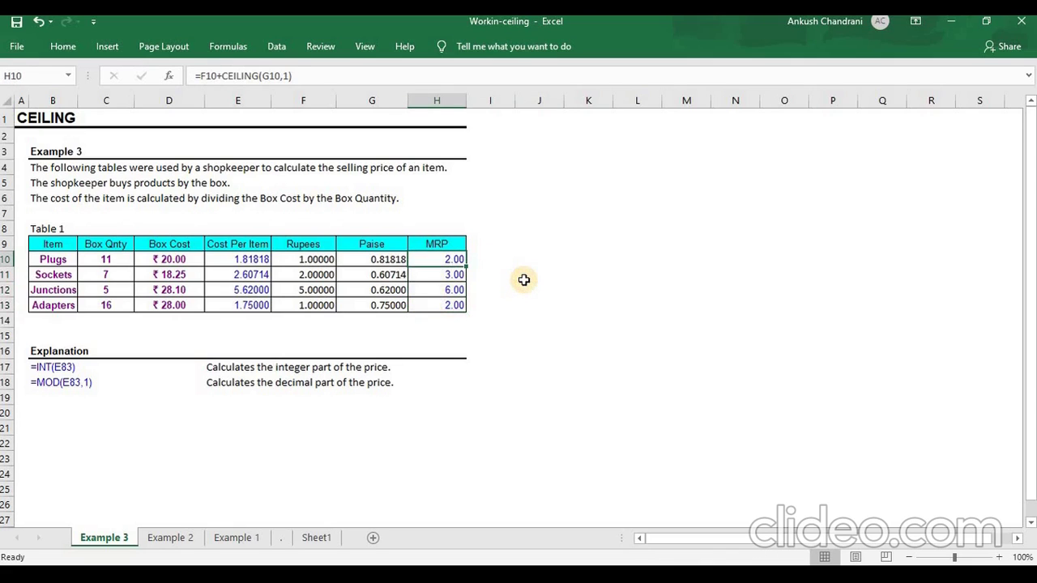